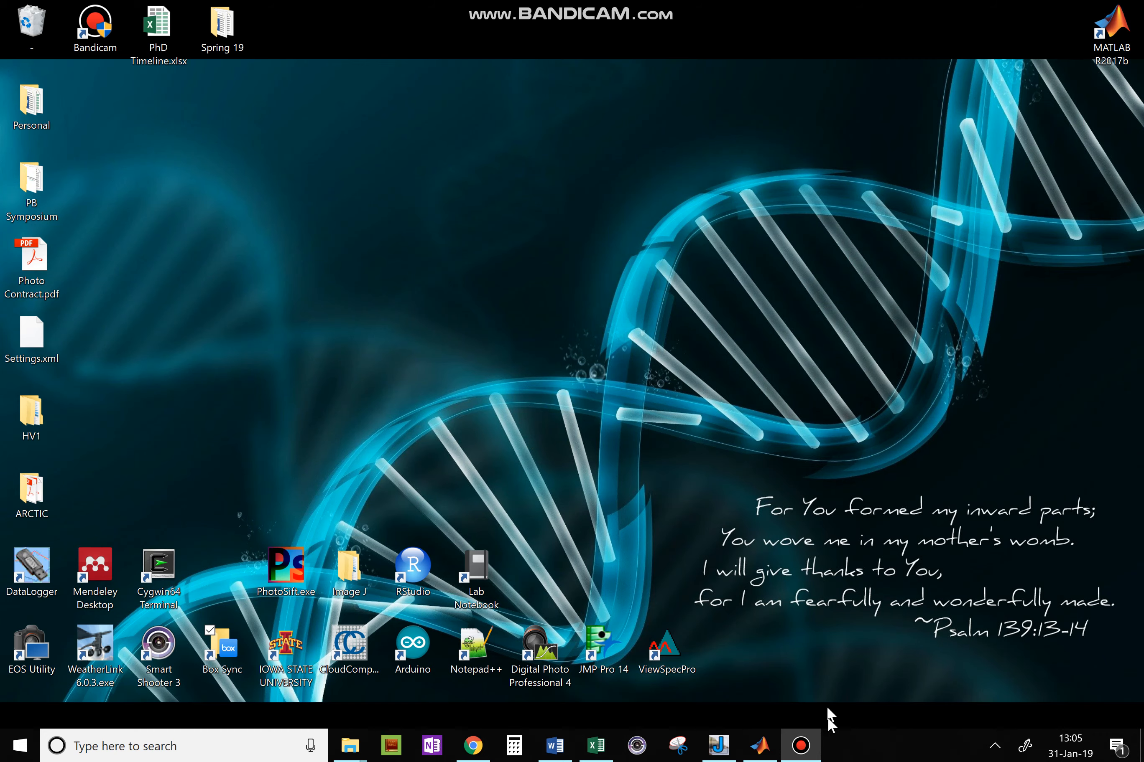
Step: Switch to MATLAB and set the current folder to Photos for labeling inside Box Sync
click(774, 753)
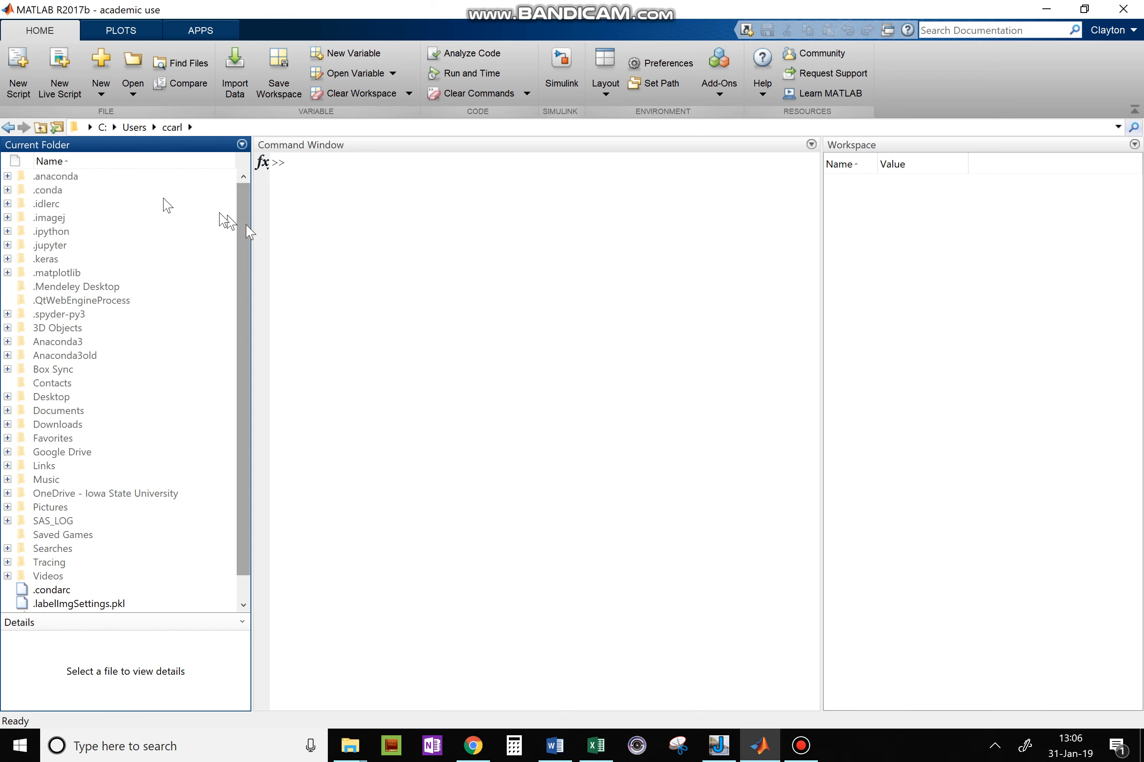
click(57, 128)
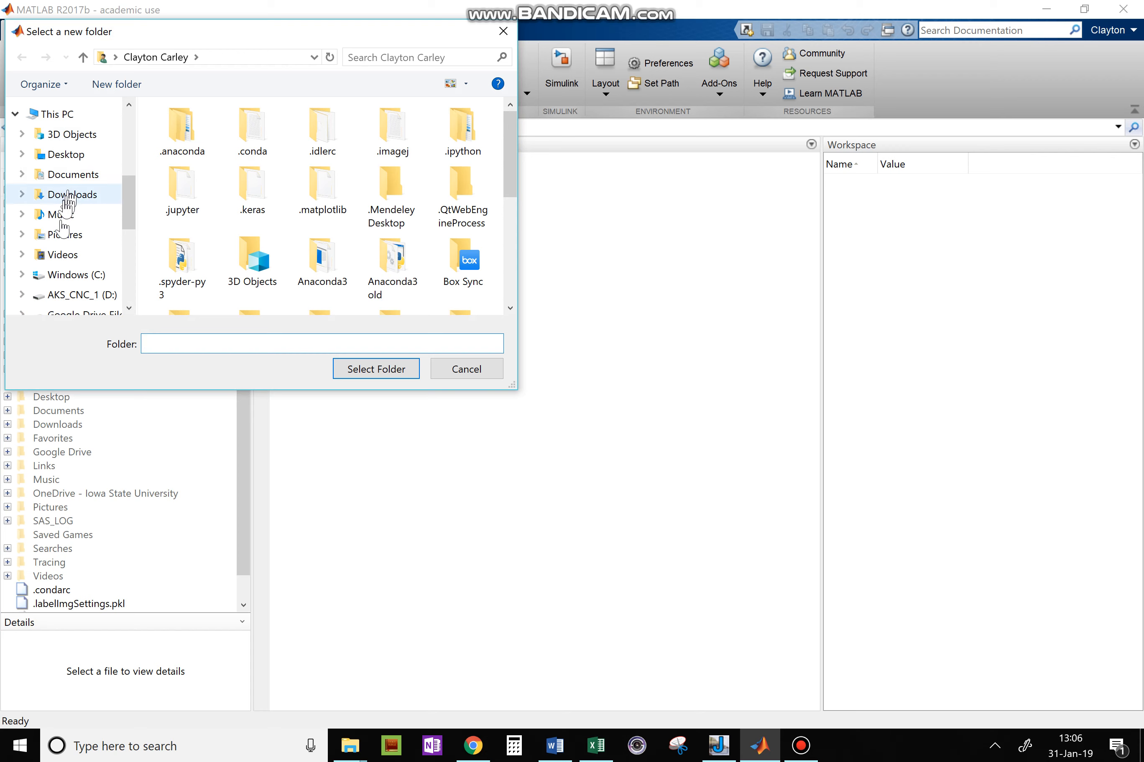
scroll(62, 242, down, 1)
scroll(61, 241, down, 4)
scroll(61, 241, up, 5)
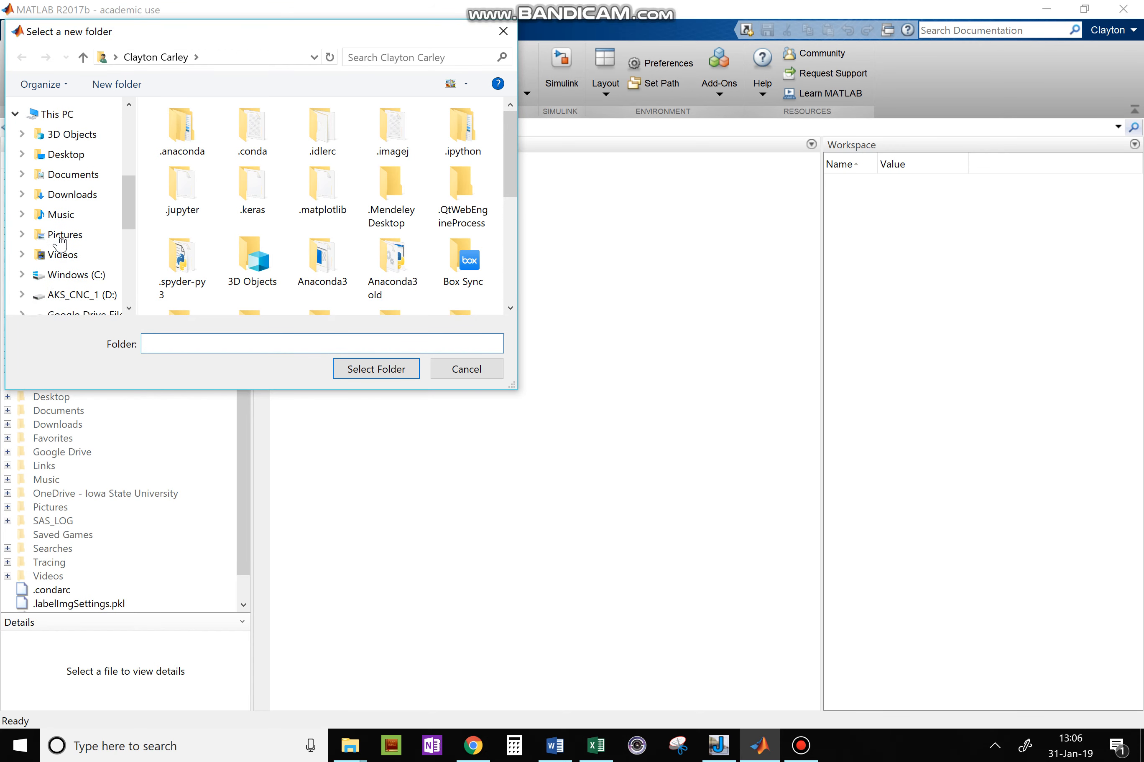
scroll(59, 244, up, 4)
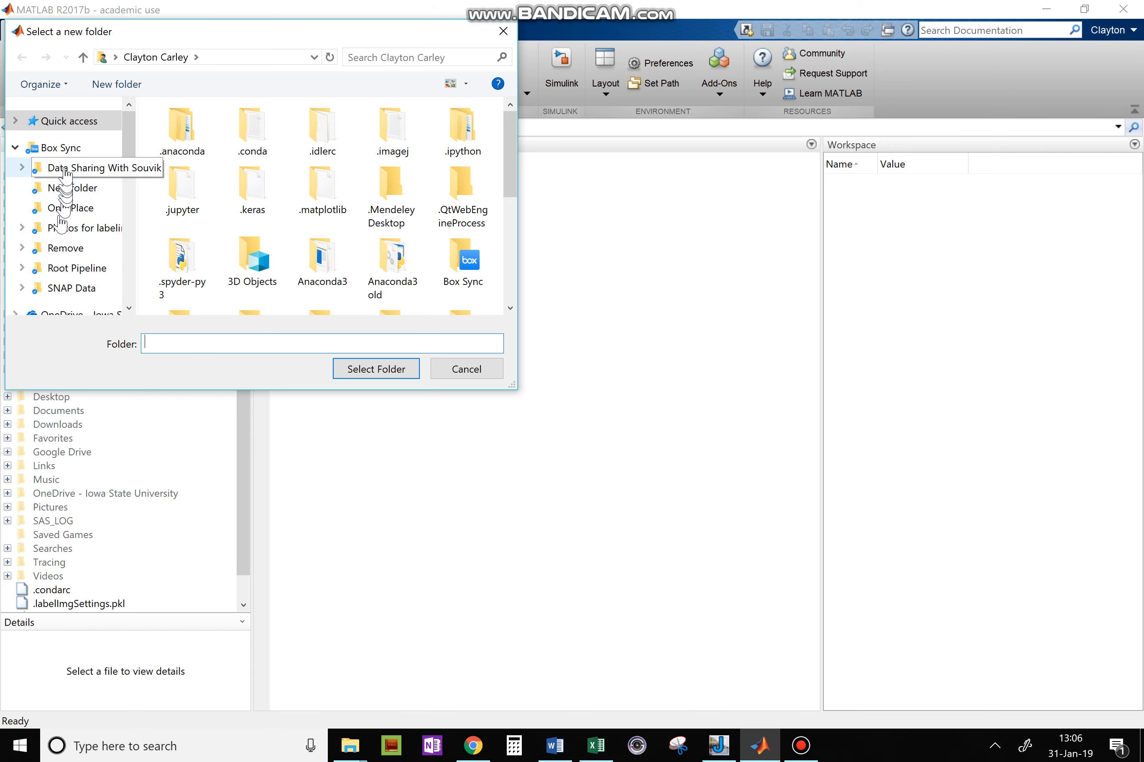
click(67, 153)
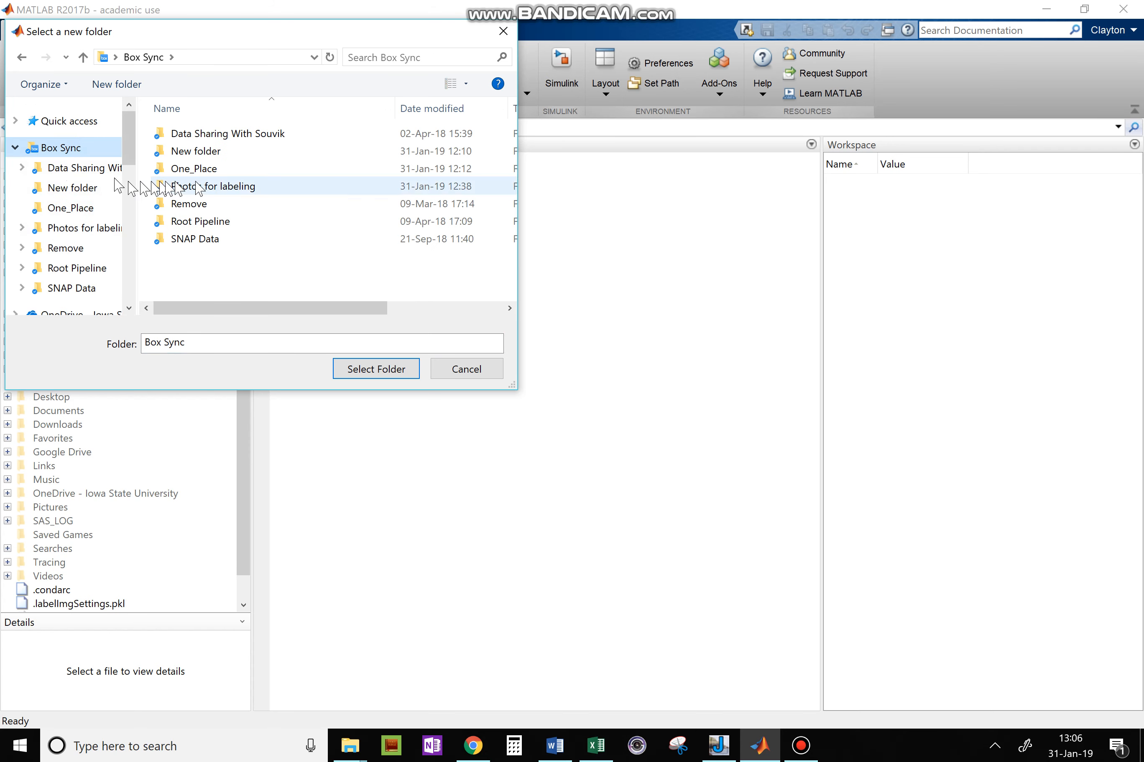
double_click(225, 189)
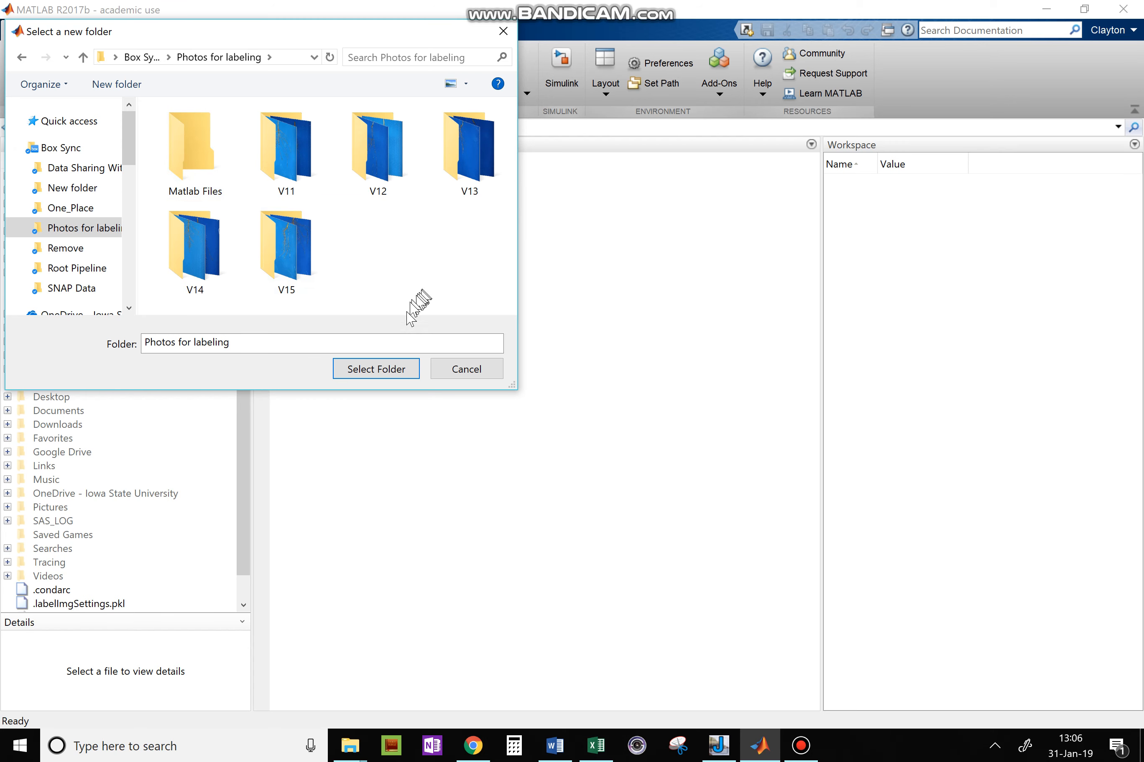
click(377, 370)
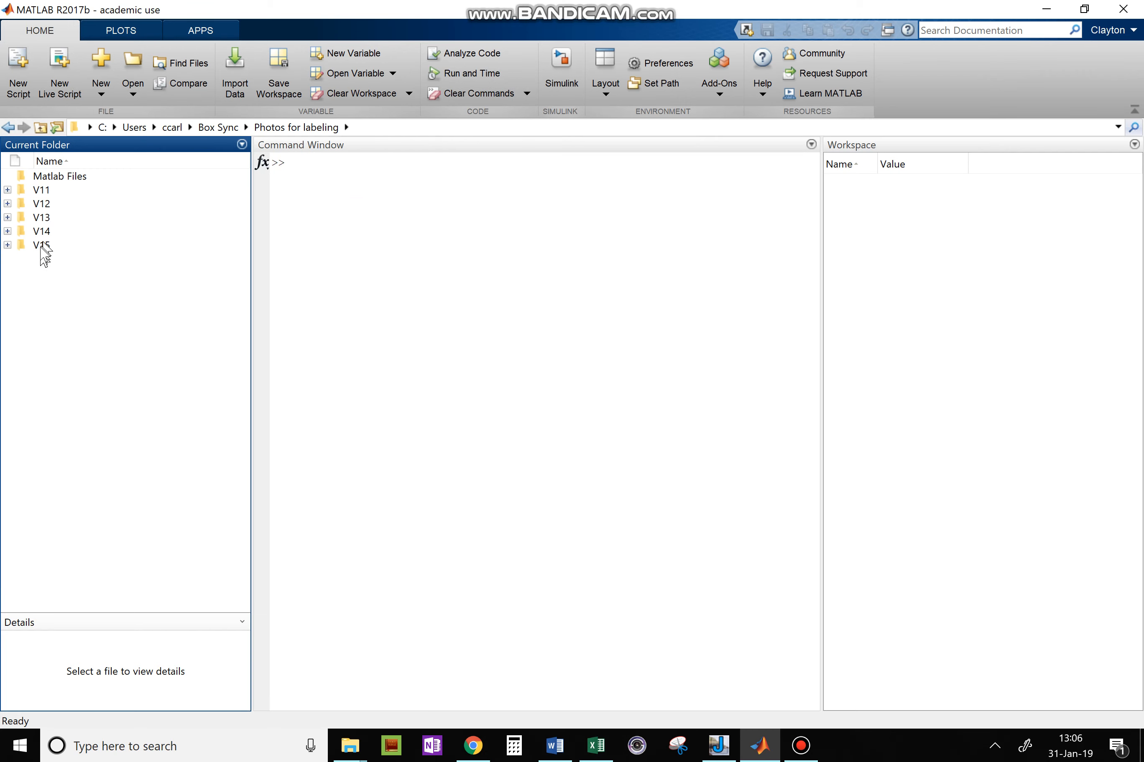
Step: Inspect the path options of the Photos for labeling folder from Box Sync and reopen that folder
click(347, 128)
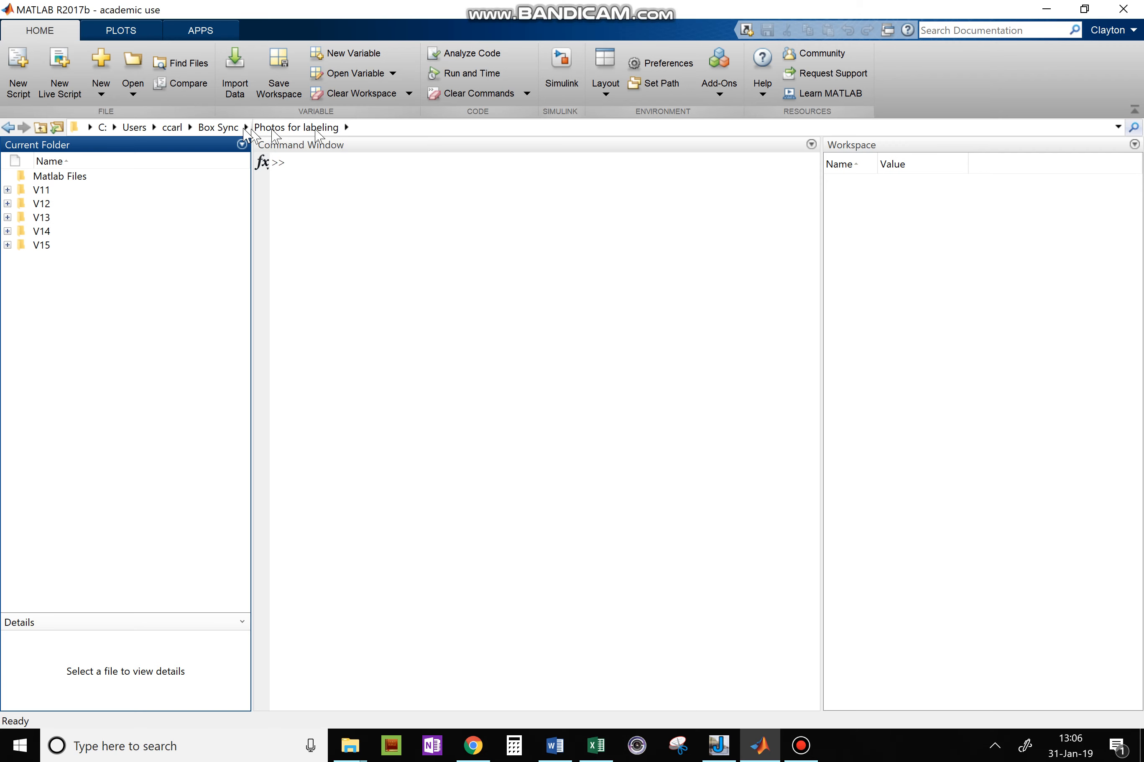
click(219, 127)
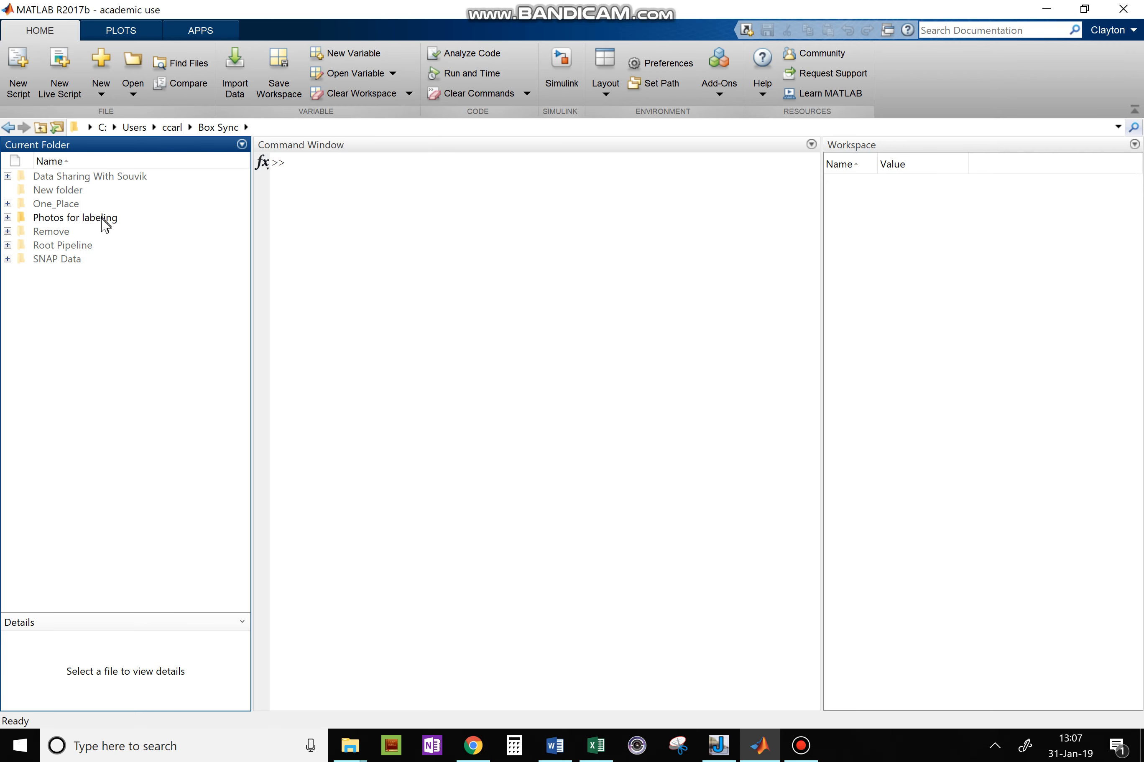
click(104, 224)
right_click(104, 223)
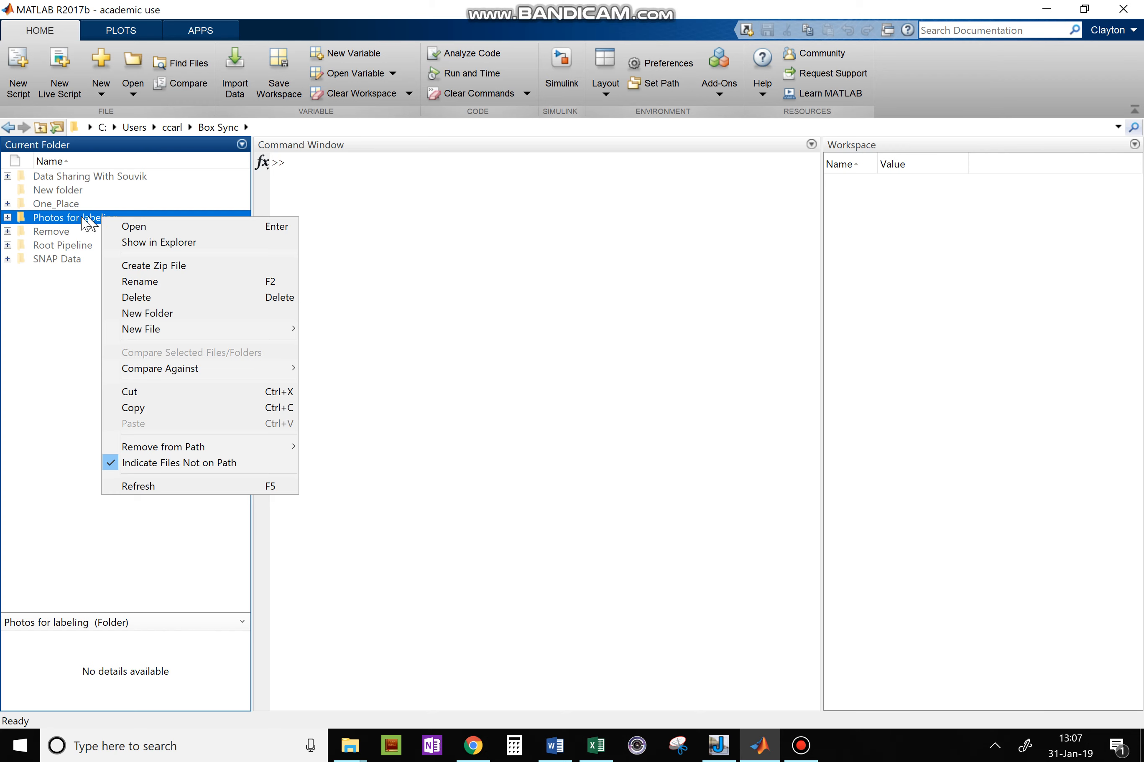
click(86, 223)
double_click(78, 222)
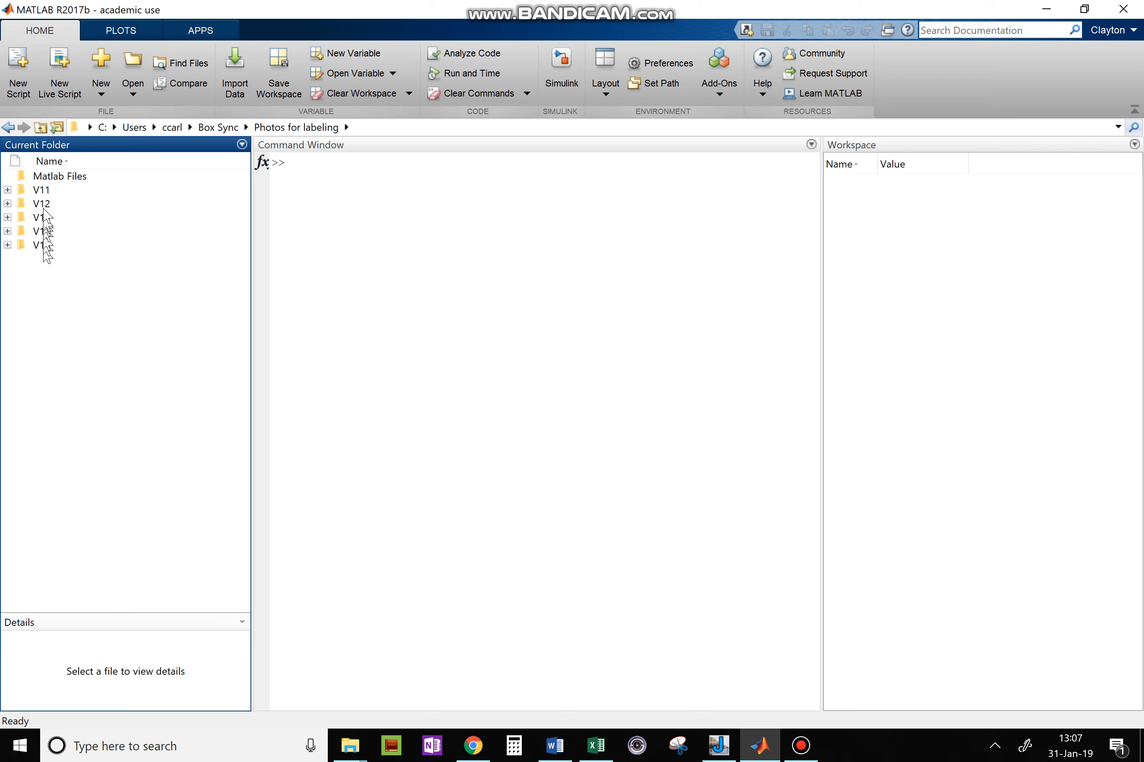
Step: View the Add to Path choices for the One_Place folder in Box Sync without applying any, and return to Photos for labeling
click(202, 130)
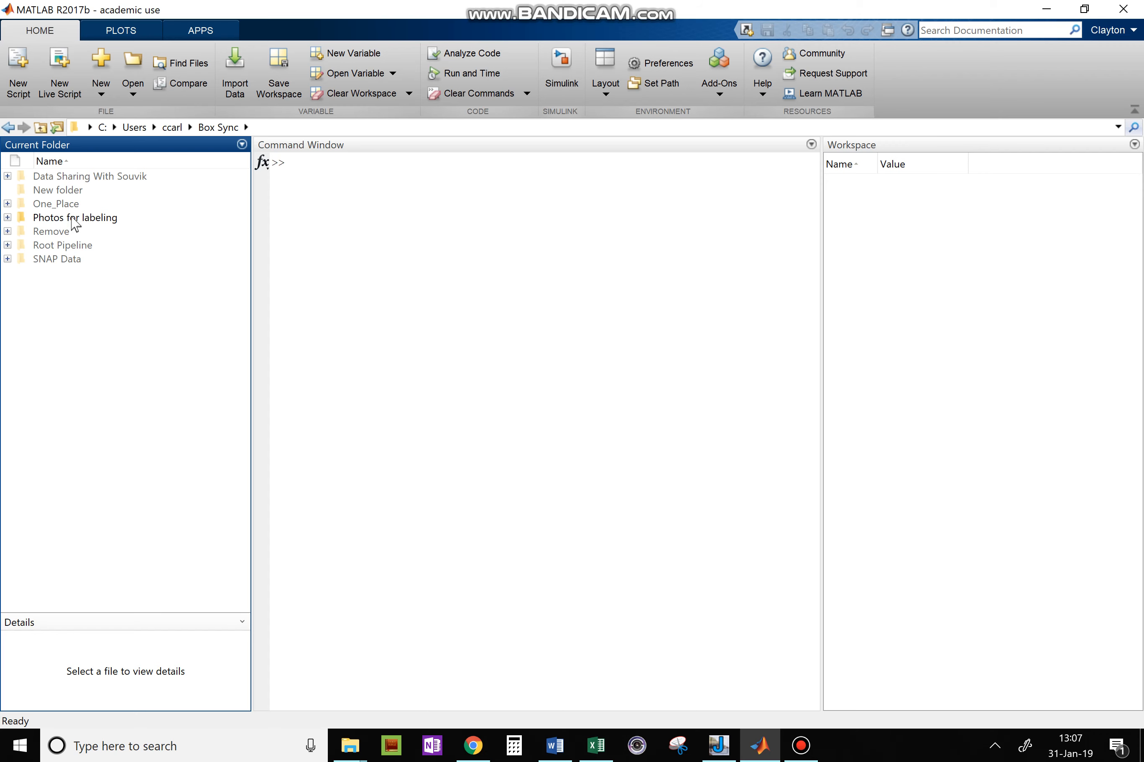
right_click(69, 204)
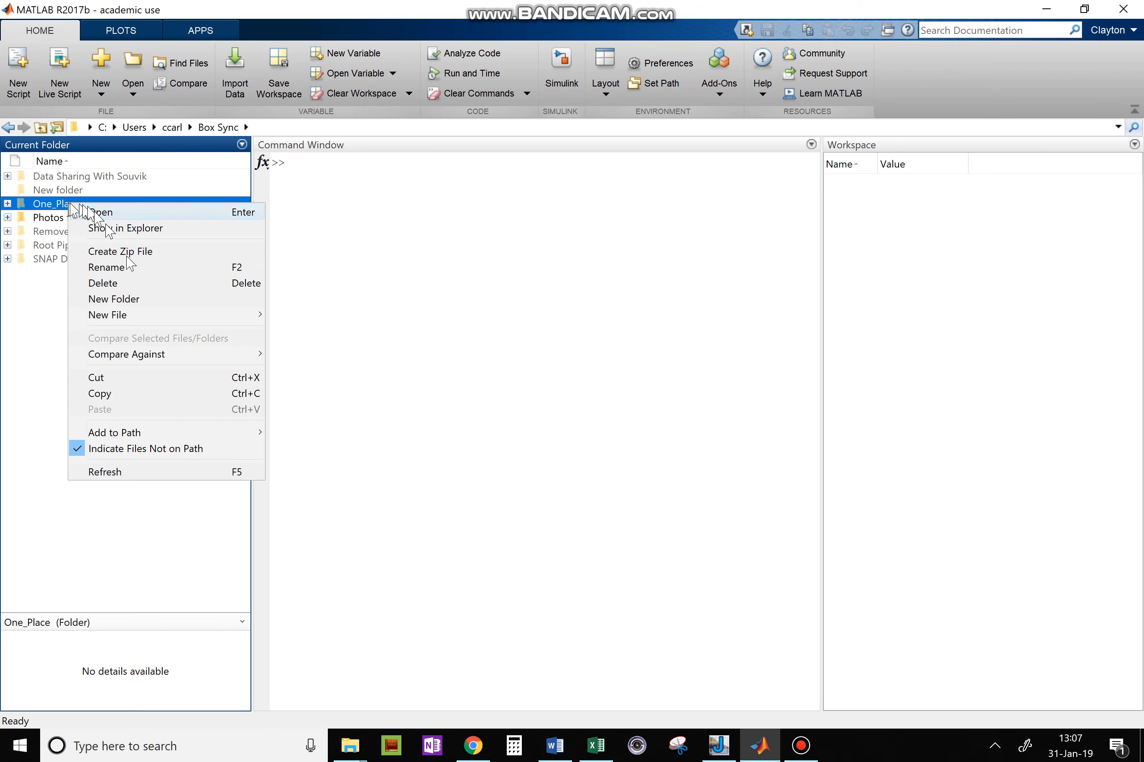
mouse_move(145, 435)
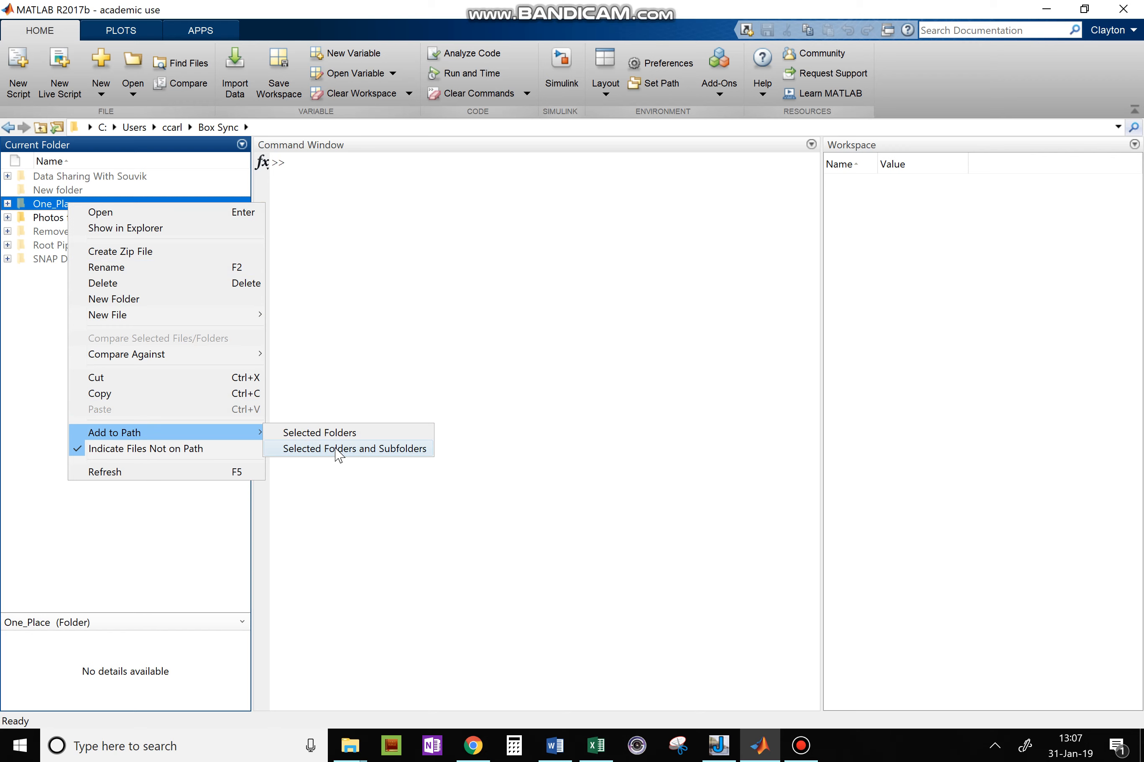
click(39, 339)
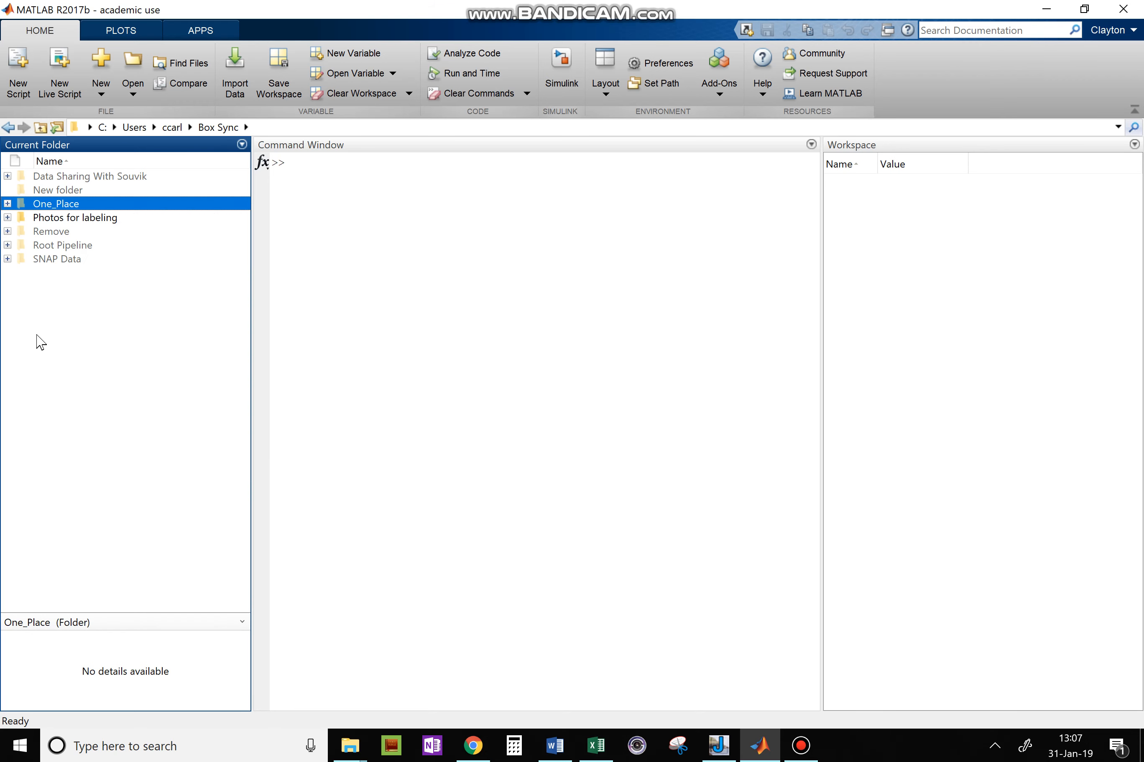
double_click(83, 218)
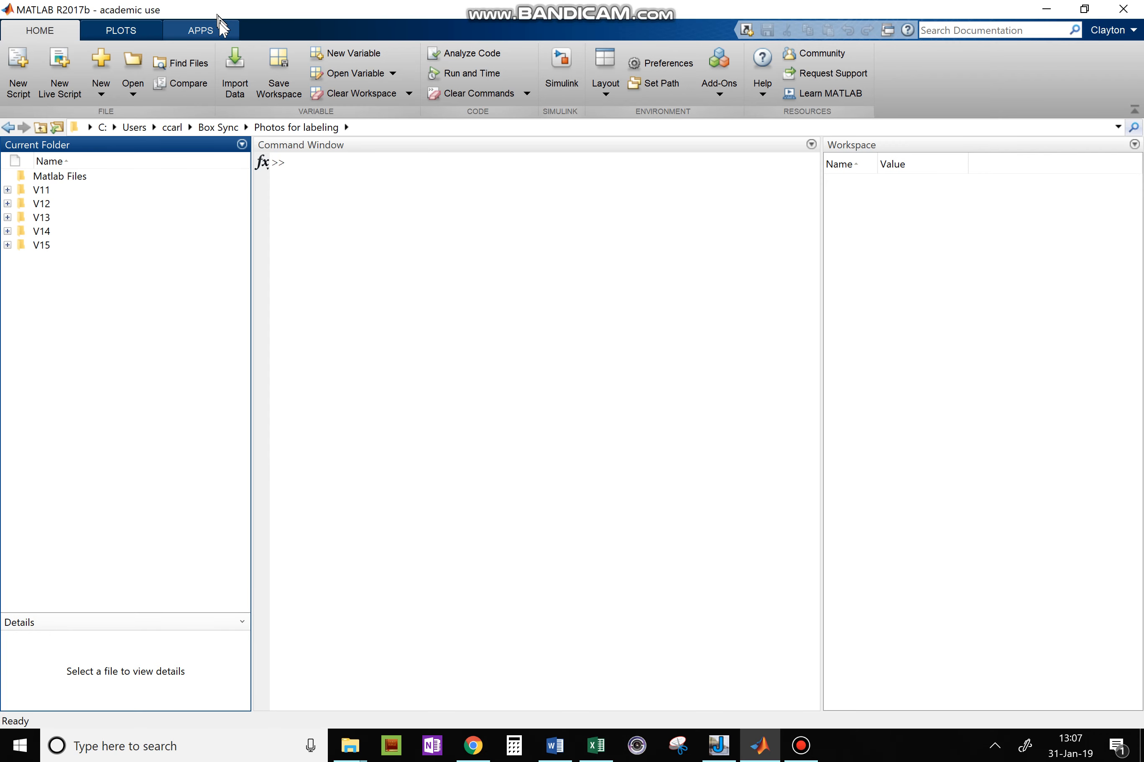
Step: Launch the Image Labeler app from the Image Processing and Computer Vision apps
click(204, 40)
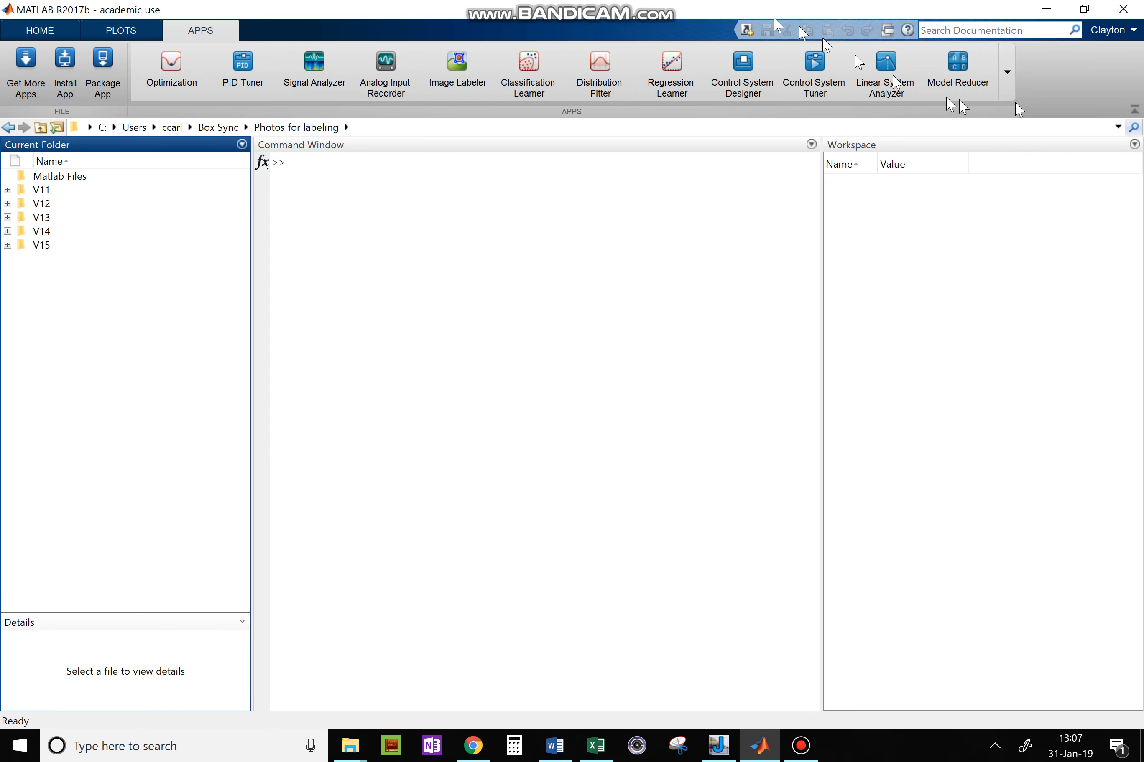
click(1007, 88)
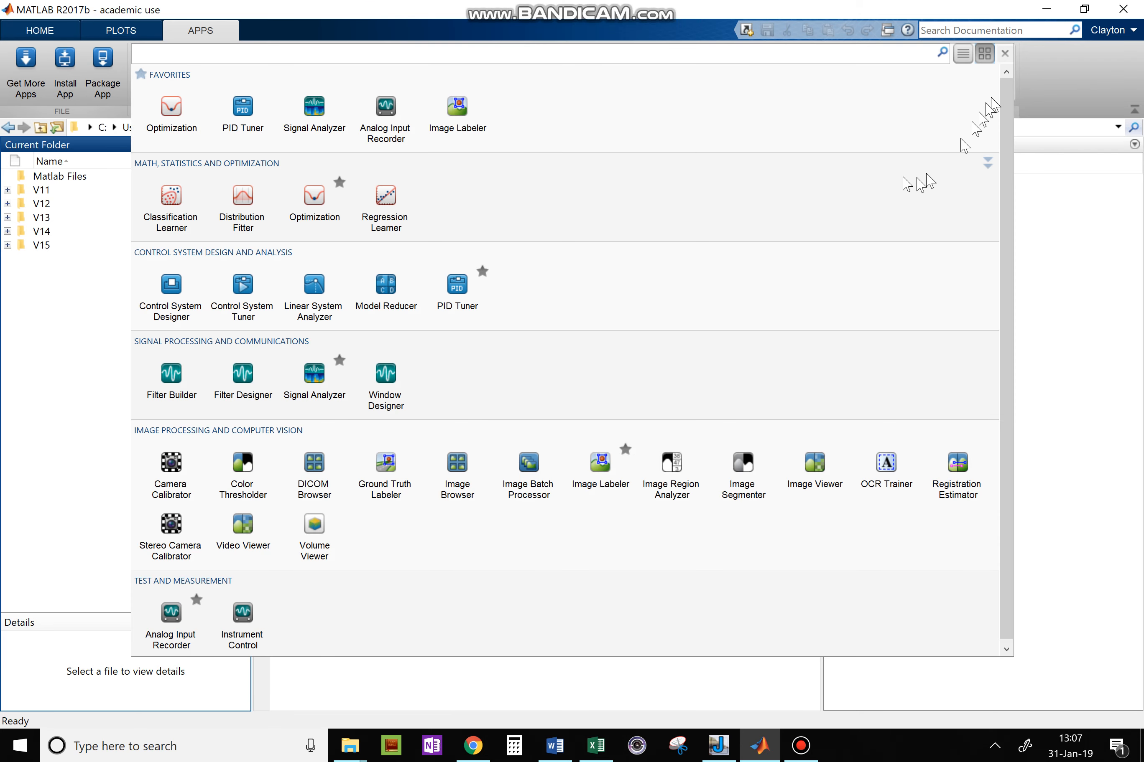
click(603, 483)
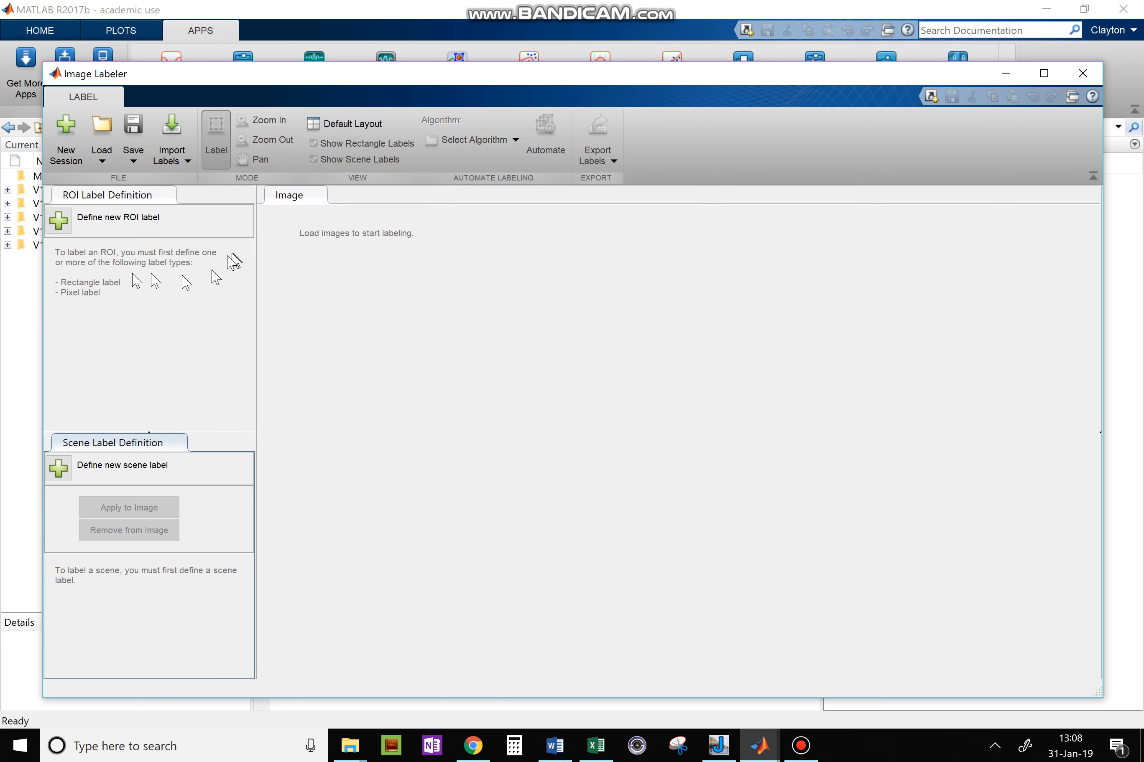
Step: Load all images from the V11 folder into the labeling session
click(103, 162)
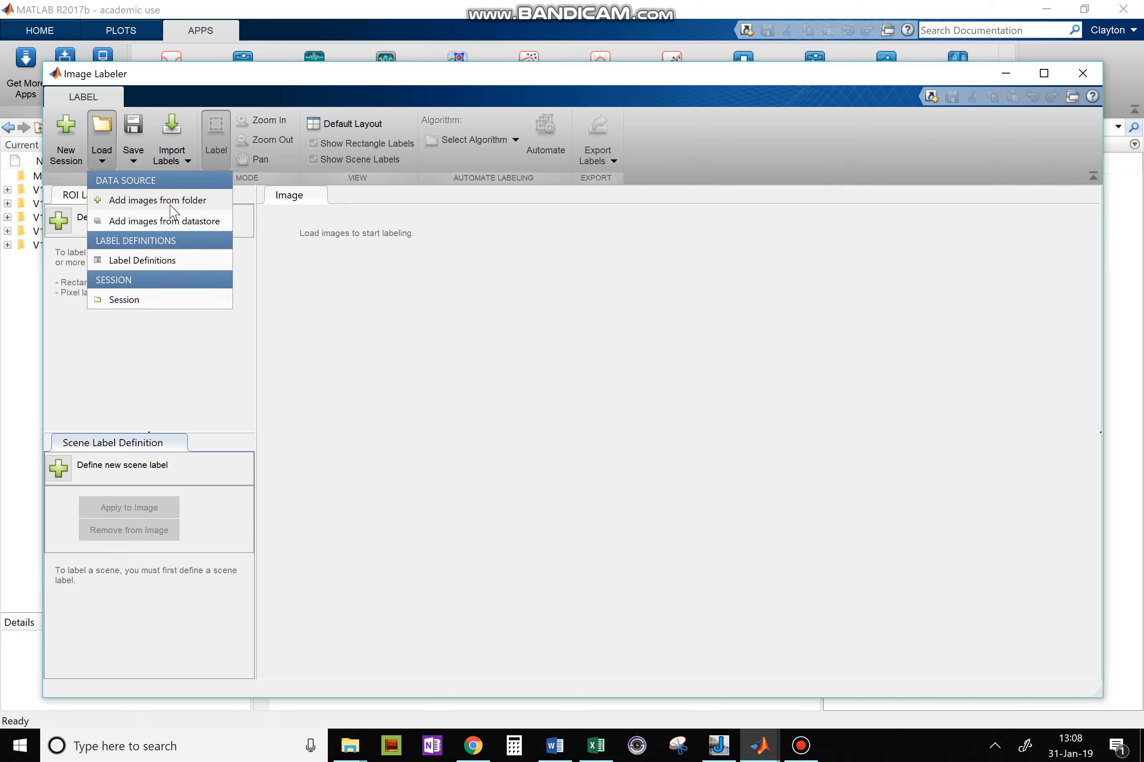
click(172, 211)
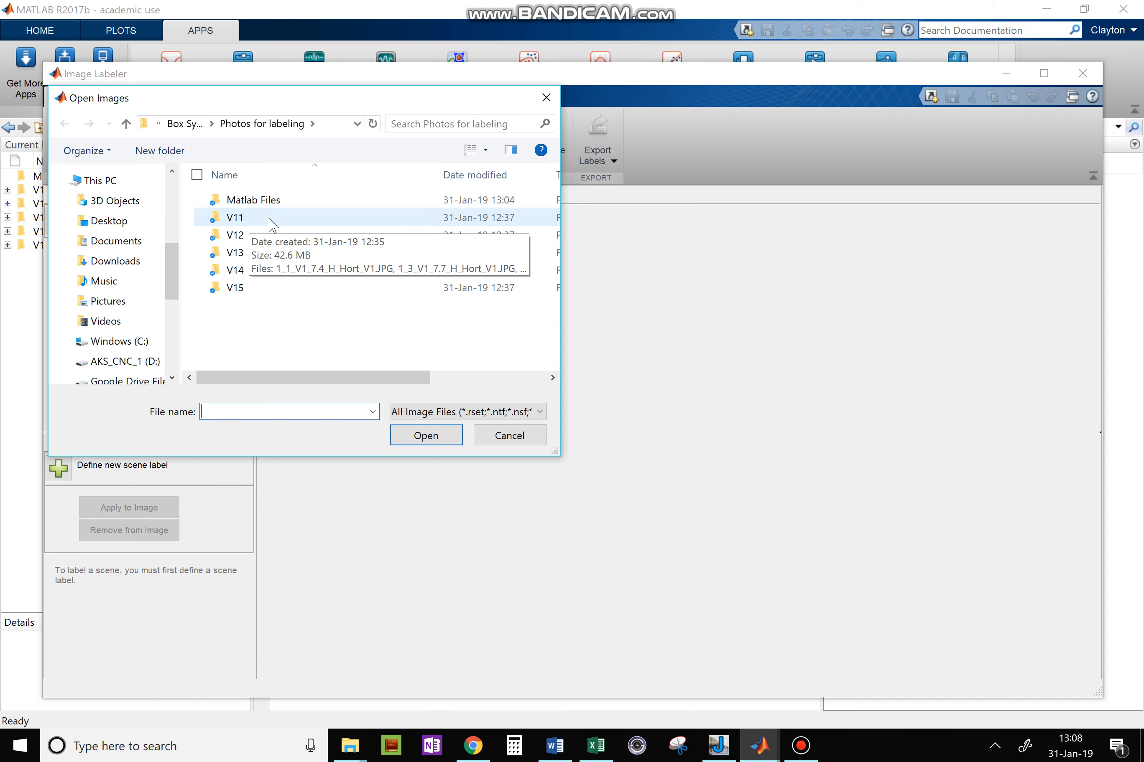
double_click(273, 223)
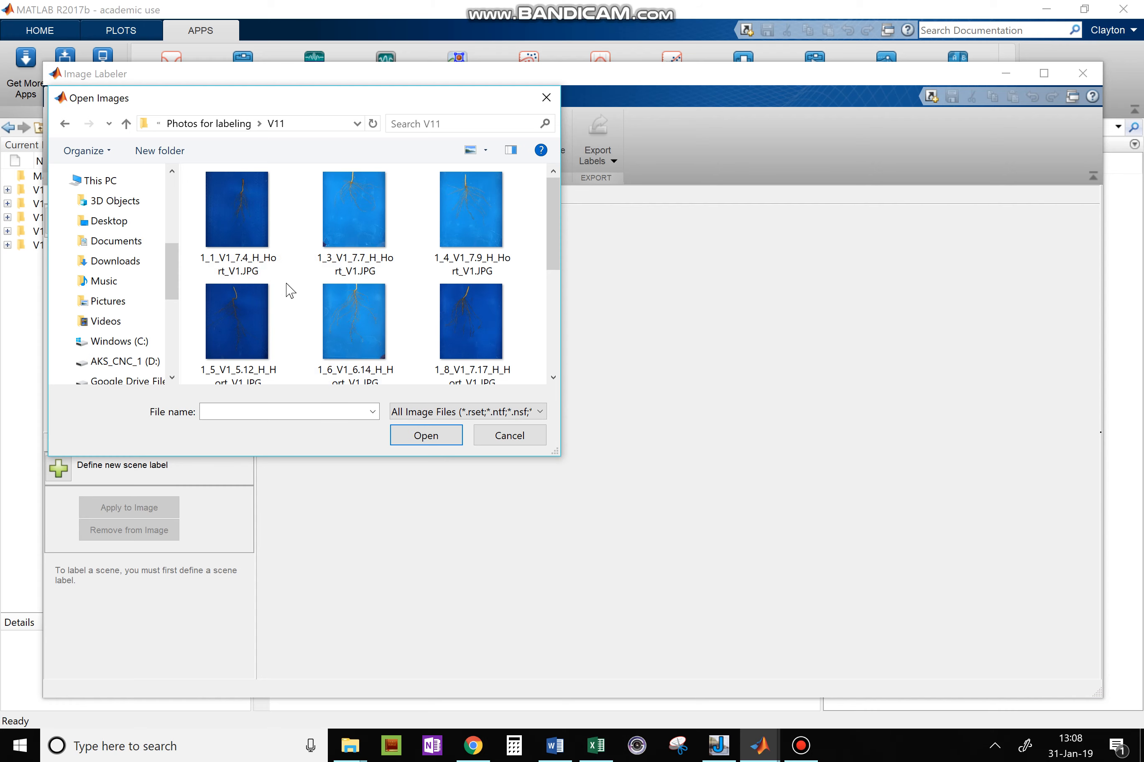
key(ctrl+a)
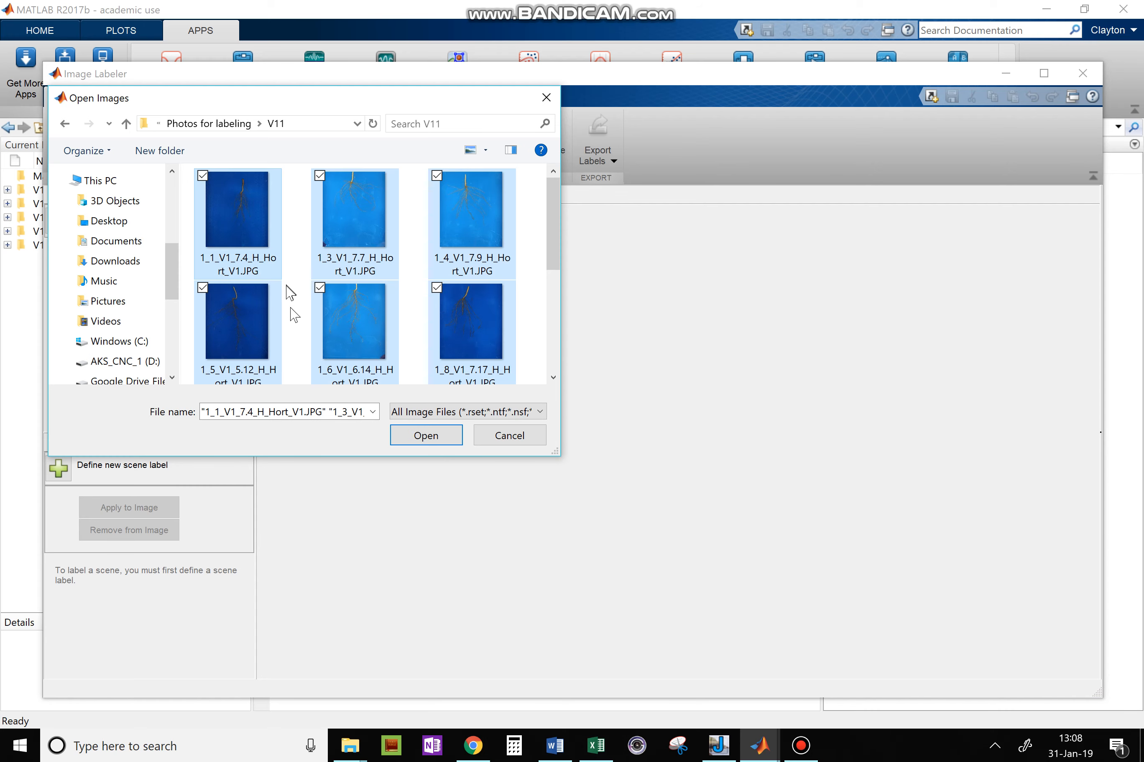
click(426, 436)
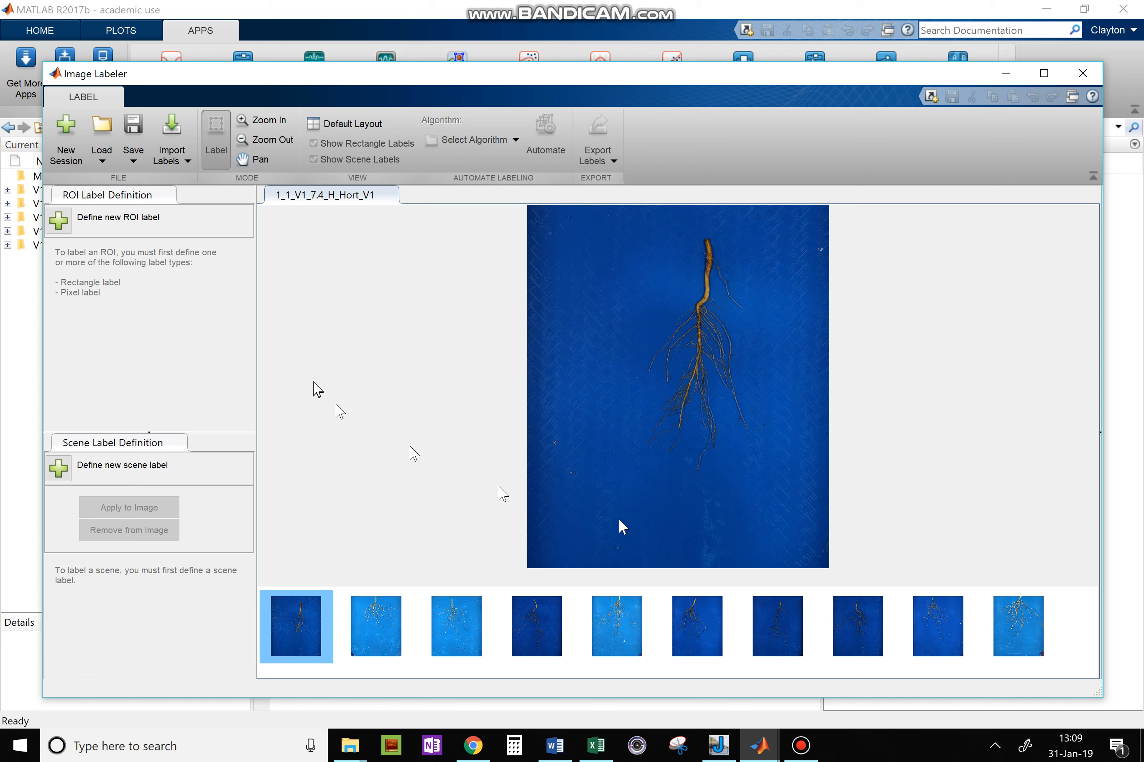
Step: Define a new rectangle ROI label named N
click(64, 225)
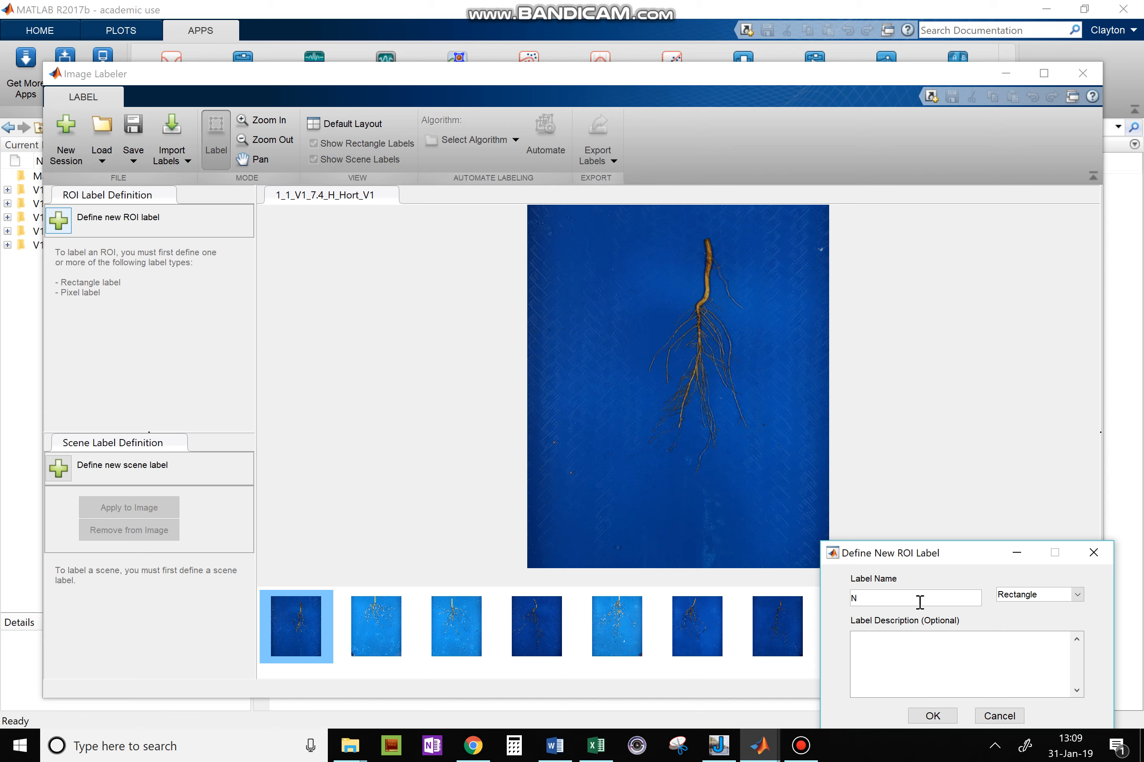
click(983, 687)
click(933, 716)
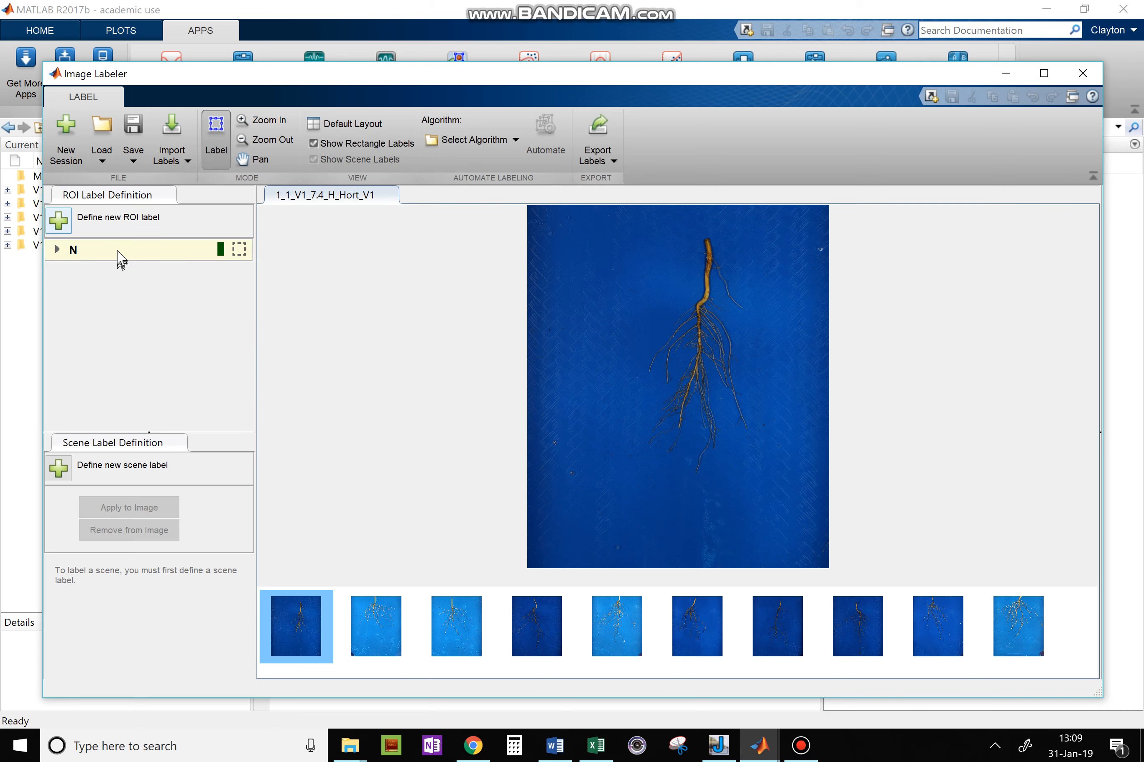
Step: Save the labeling session as V11_imageLabelingSession.mat in the Matlab Files folder and save it once more under that name
click(133, 160)
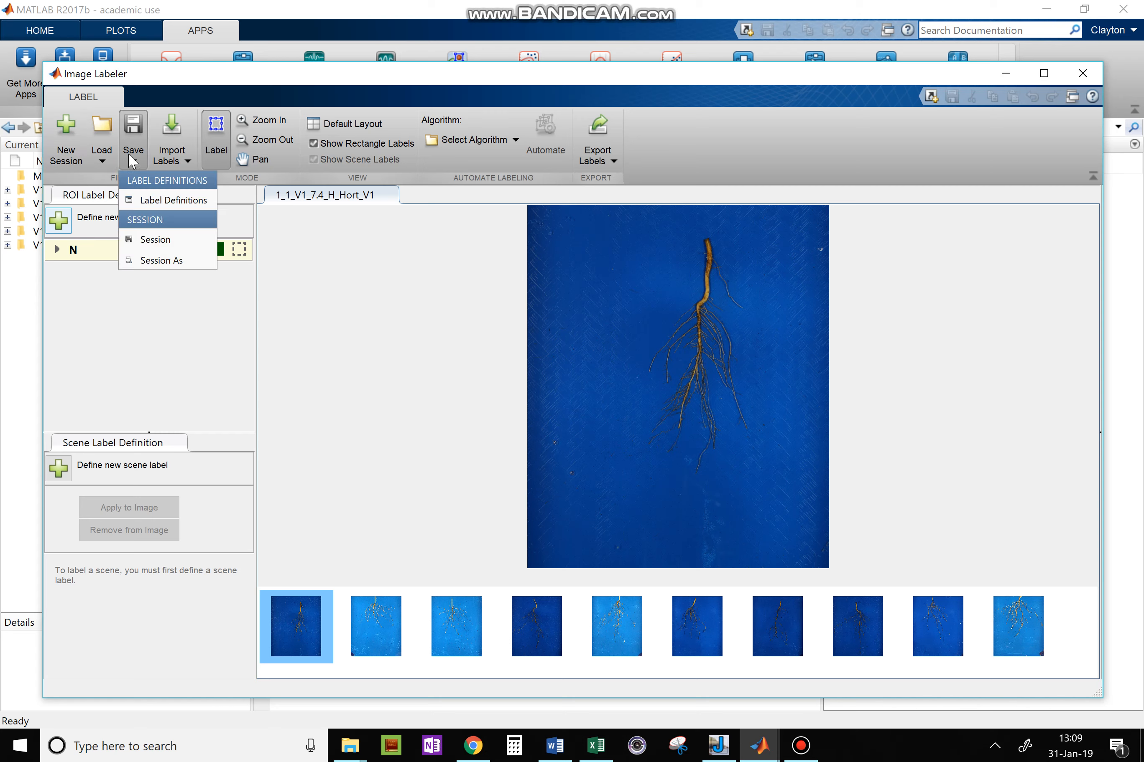
click(167, 260)
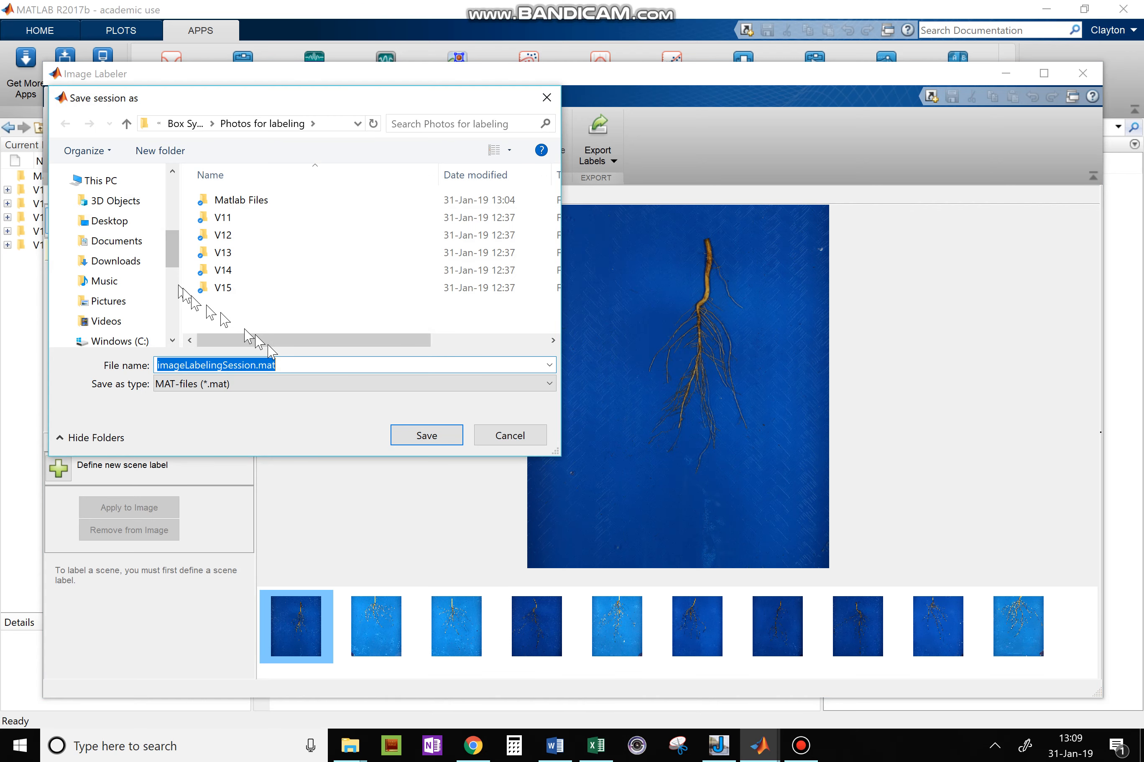
click(227, 365)
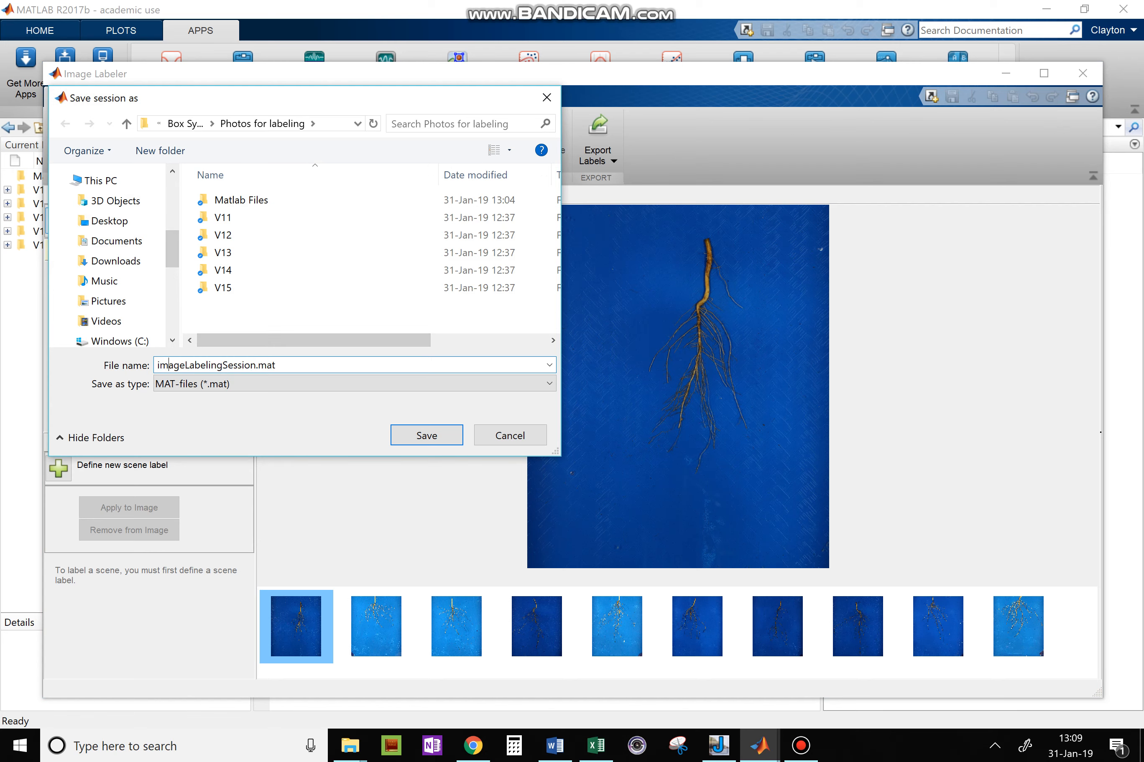
double_click(256, 201)
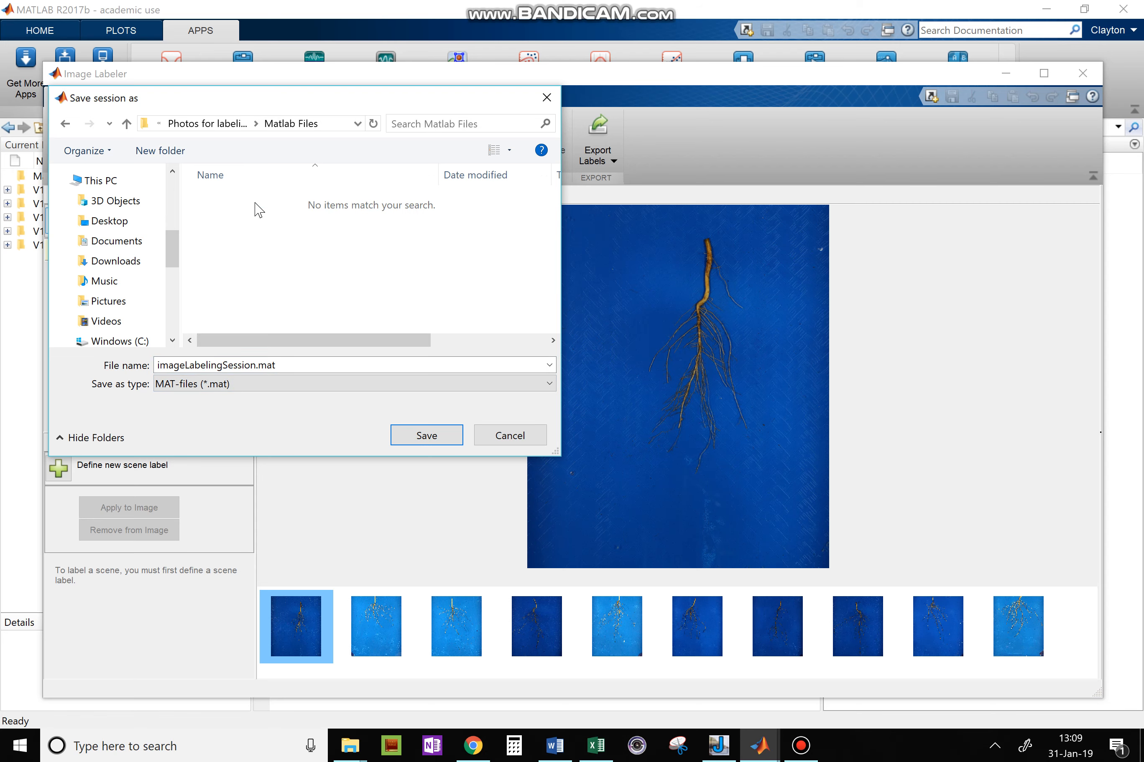
click(162, 367)
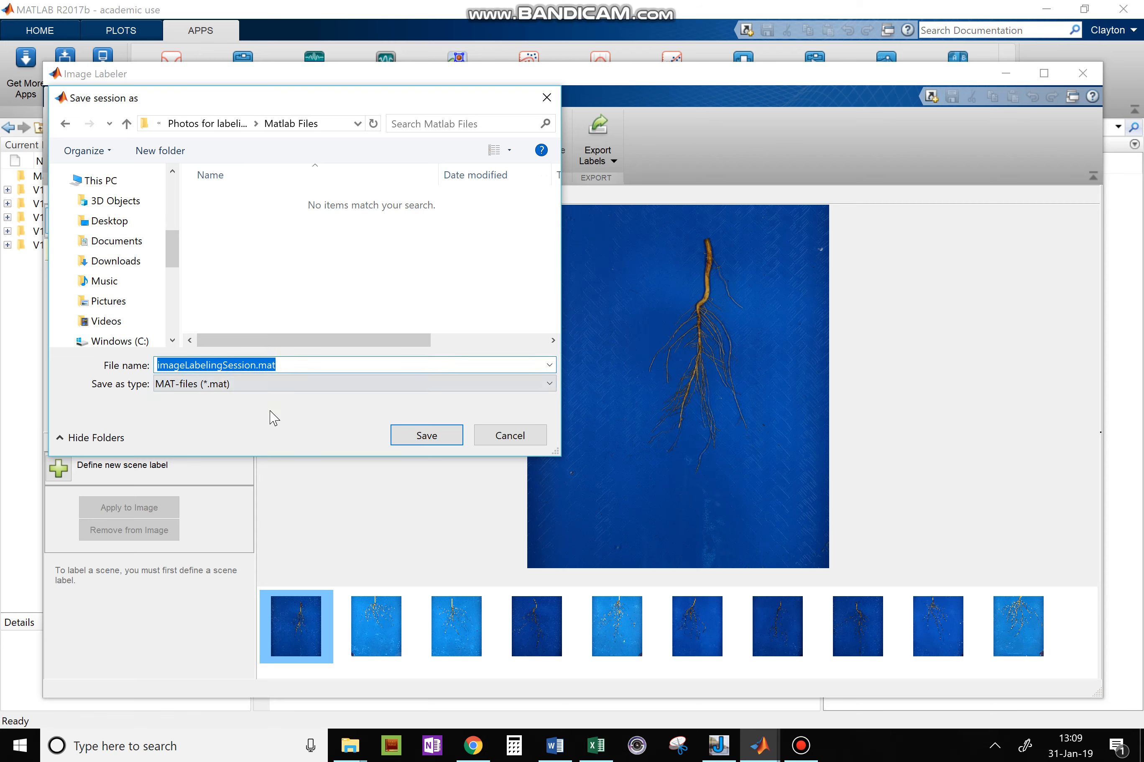
key(Left)
key(Left)
key(Left)
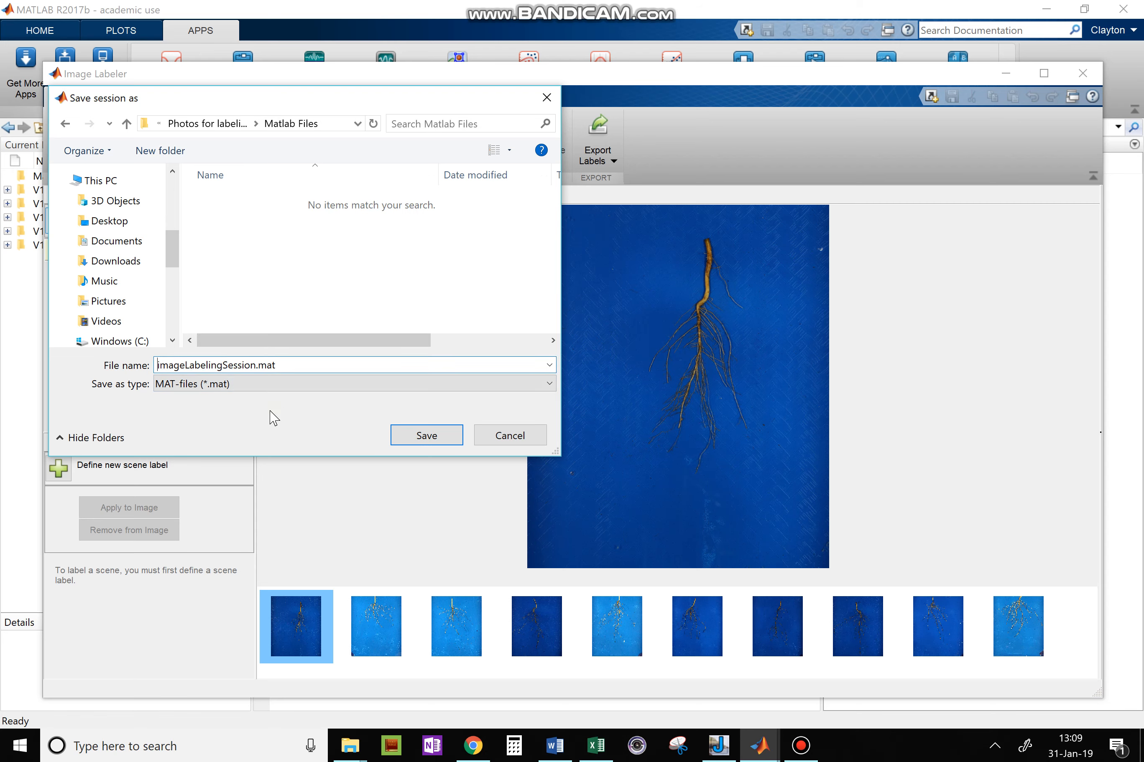
drag(252, 103, 387, 126)
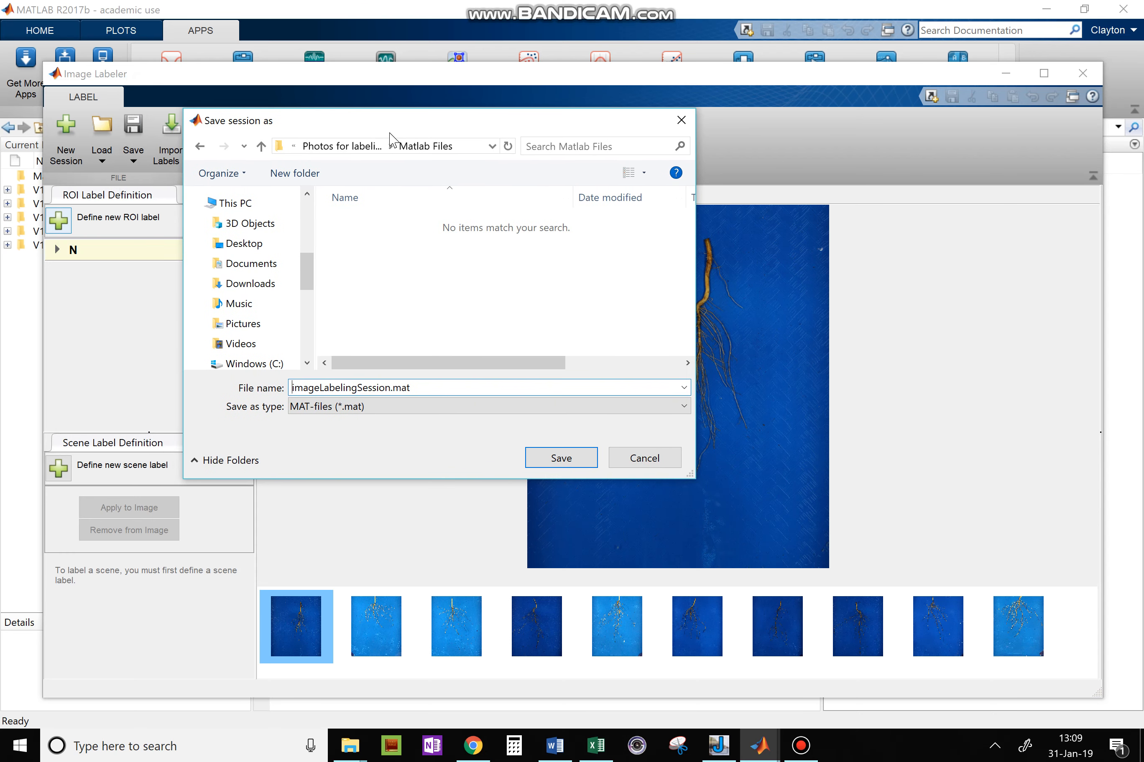
text(V1)
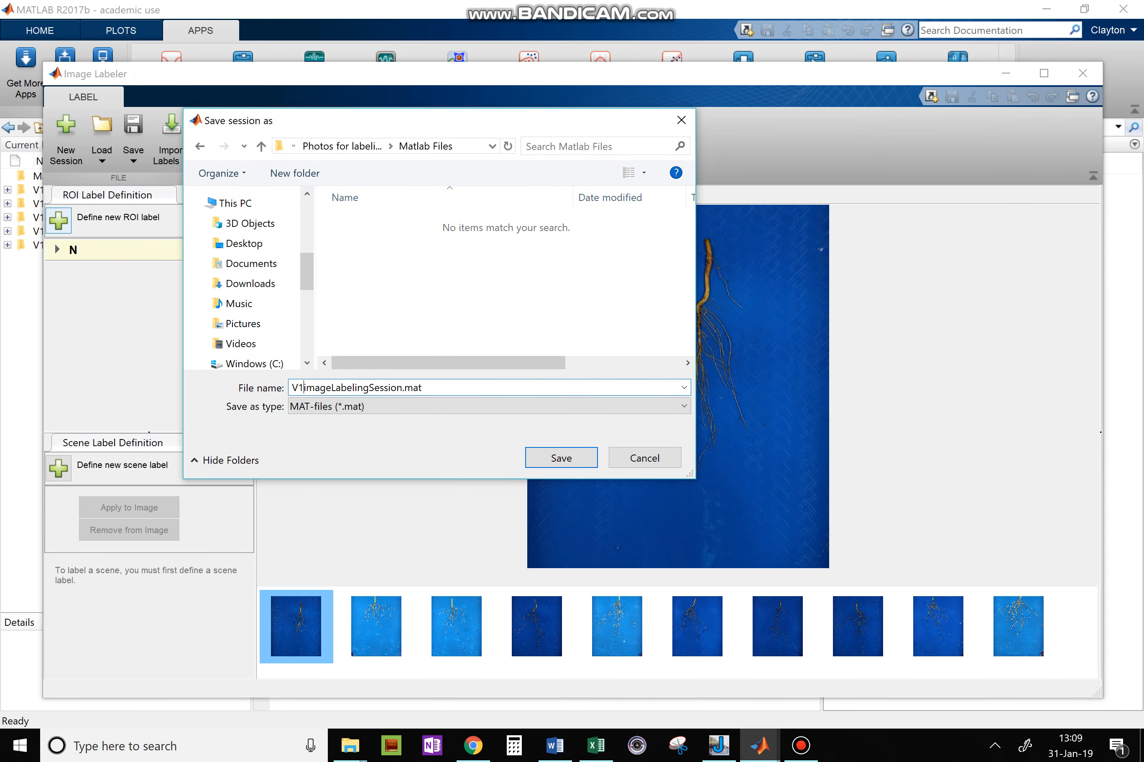
text(1_)
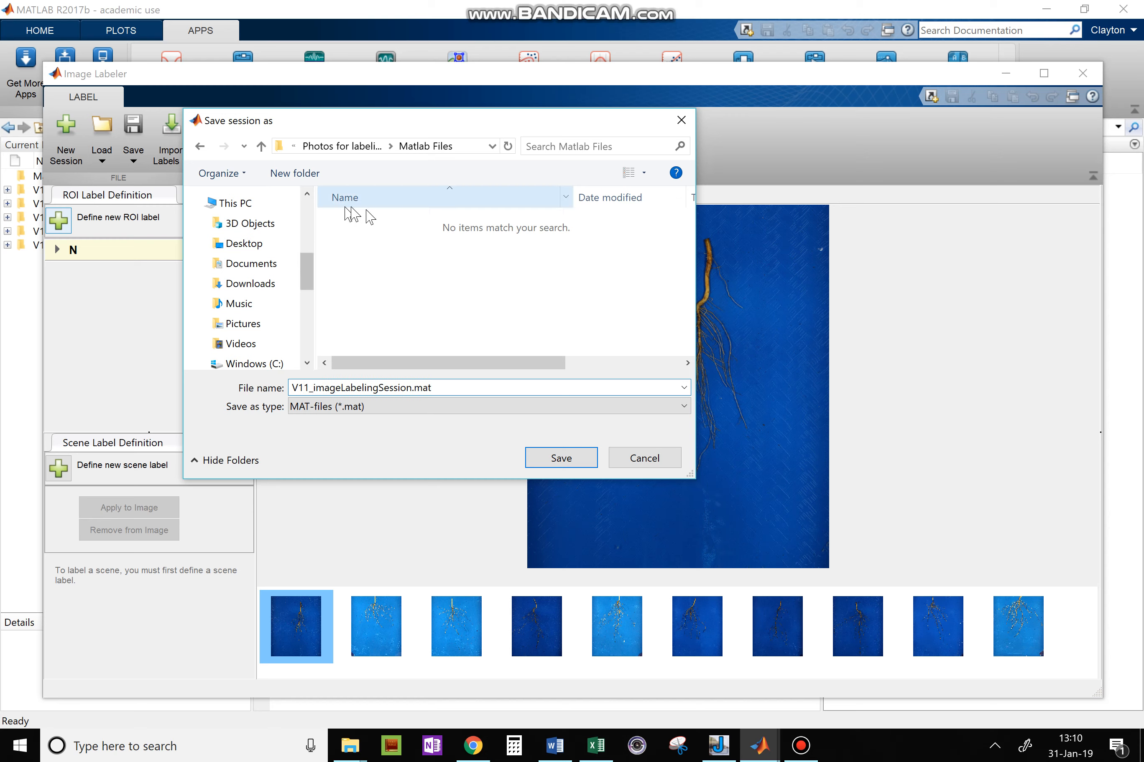
click(546, 458)
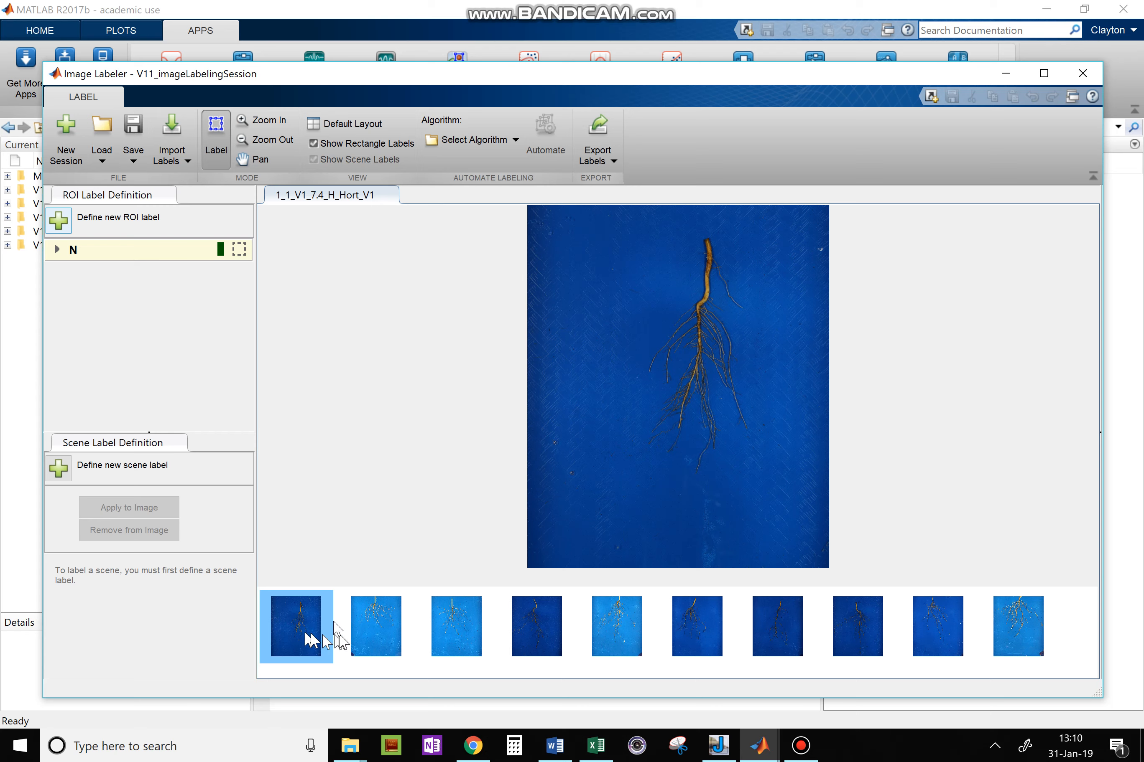
click(136, 157)
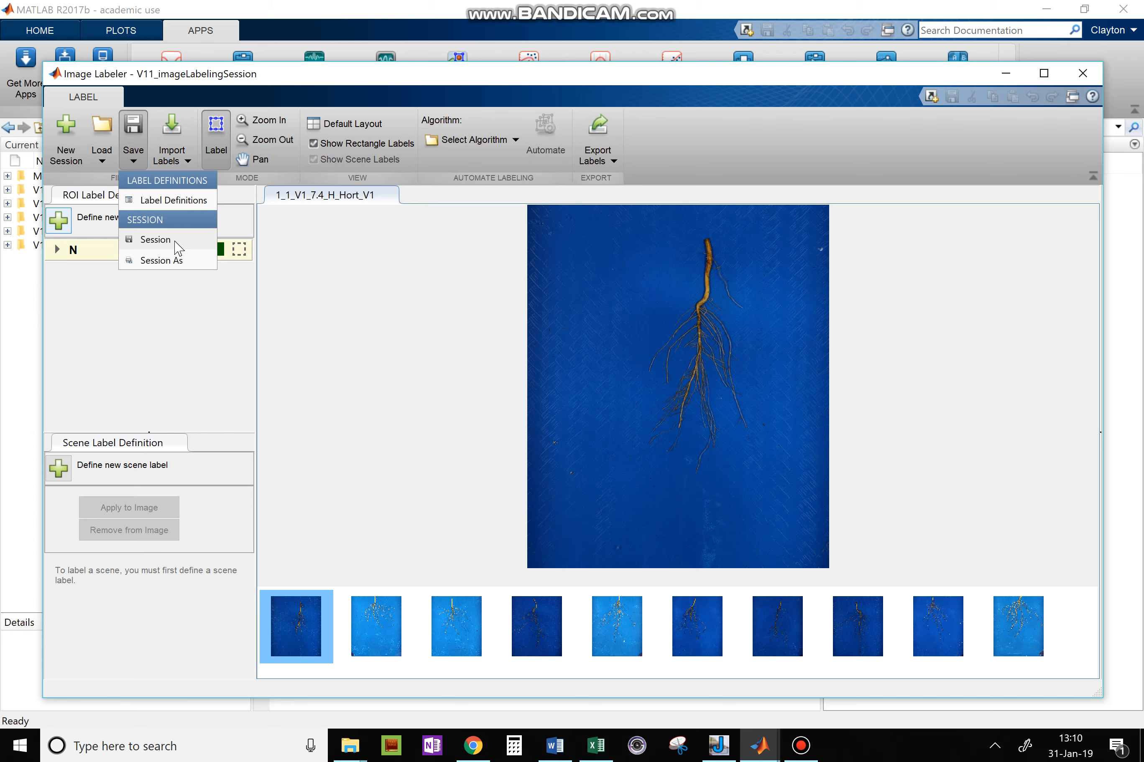
click(155, 239)
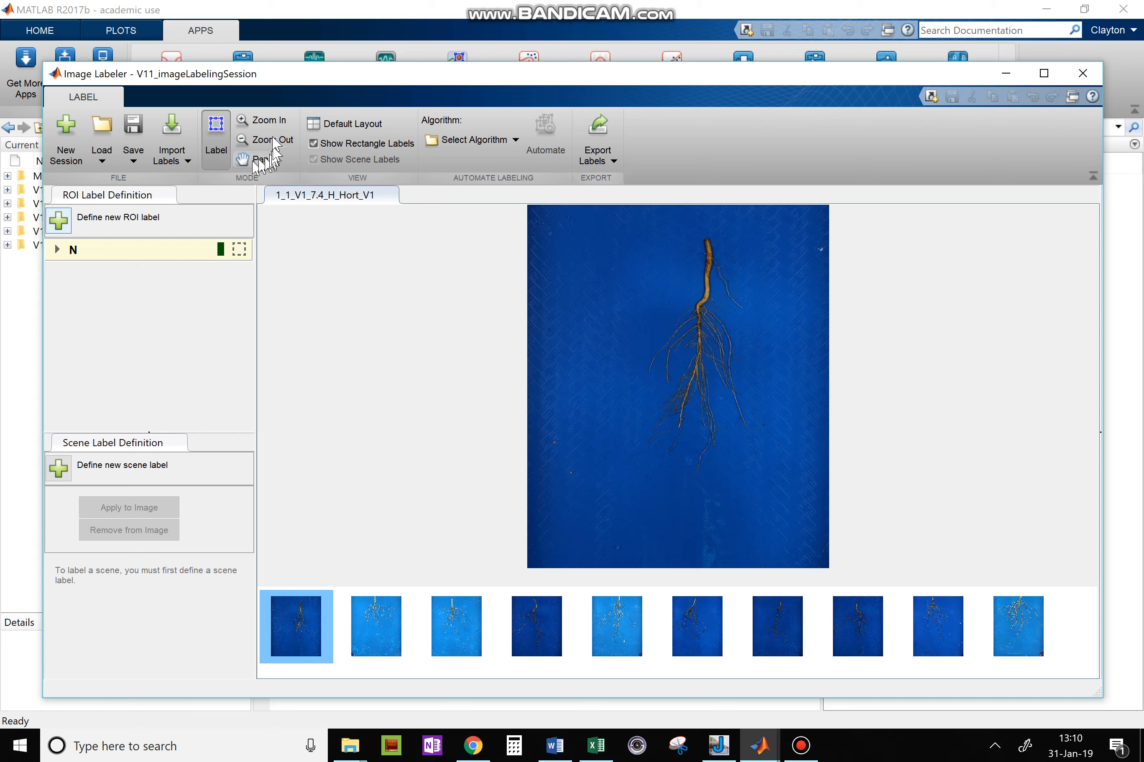
Step: Draw two small N rectangles around the bumps on the lateral roots on either side of the main root in the first image
click(258, 120)
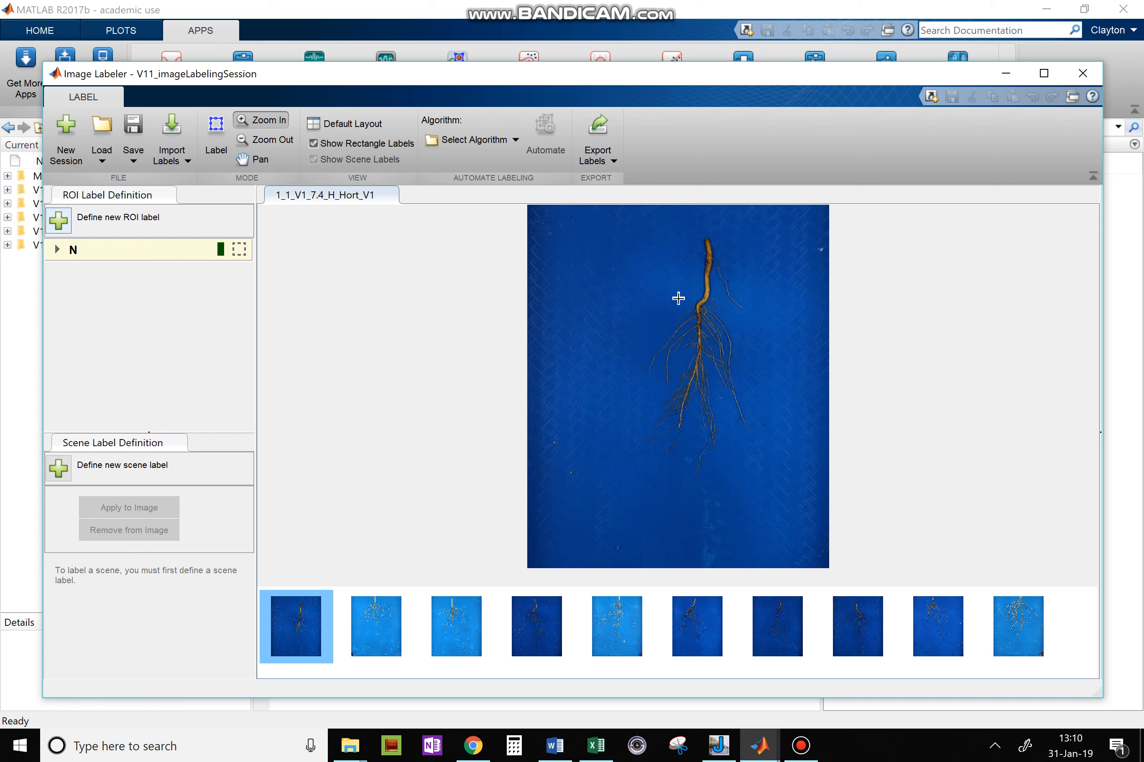
drag(678, 298, 733, 364)
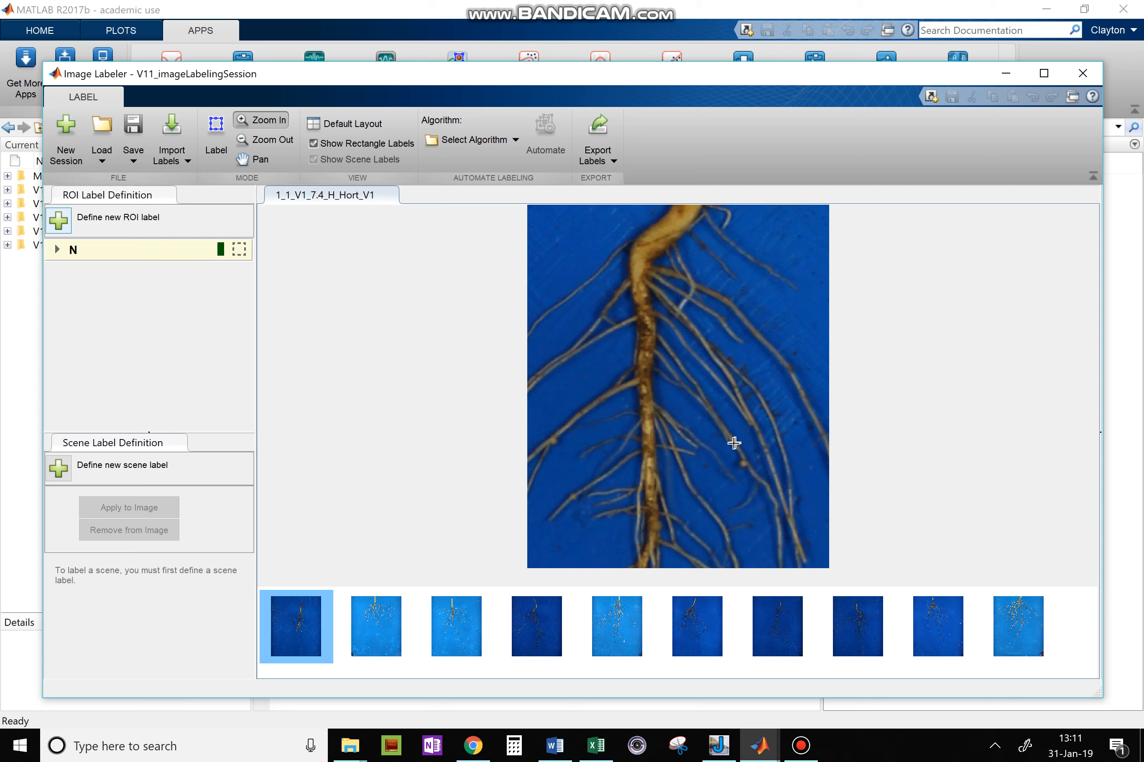
click(220, 150)
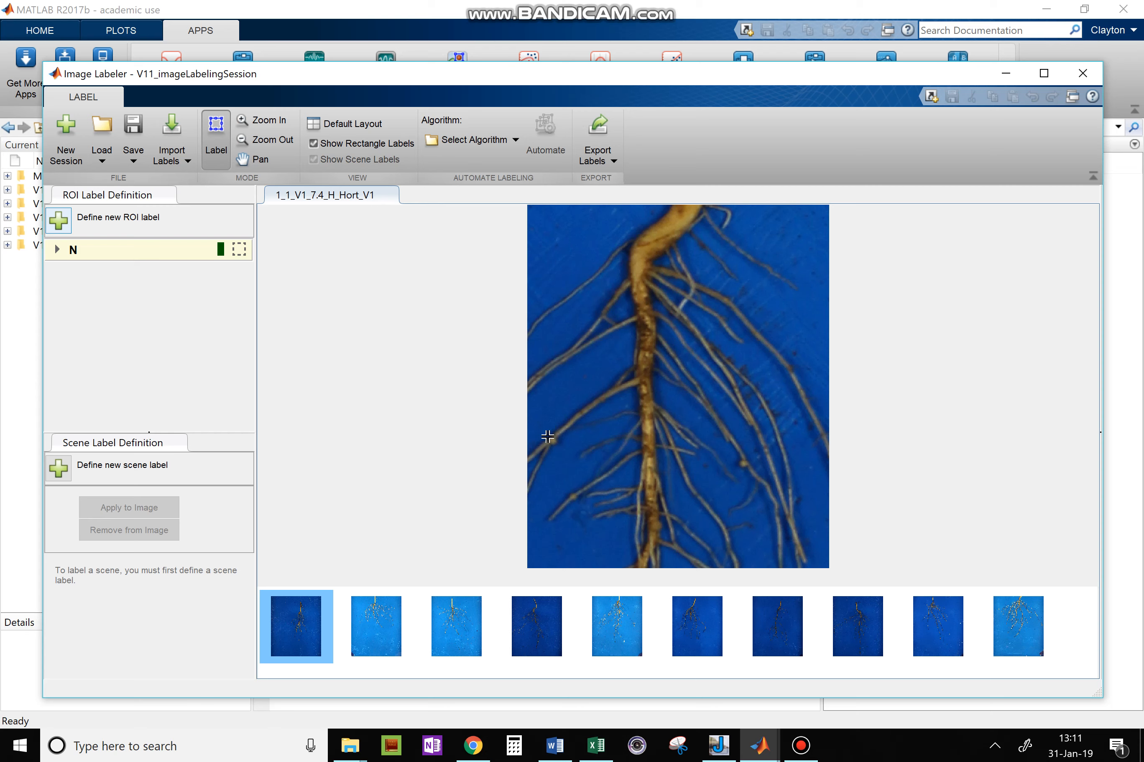
drag(546, 434, 558, 448)
drag(738, 459, 749, 471)
drag(749, 471, 749, 471)
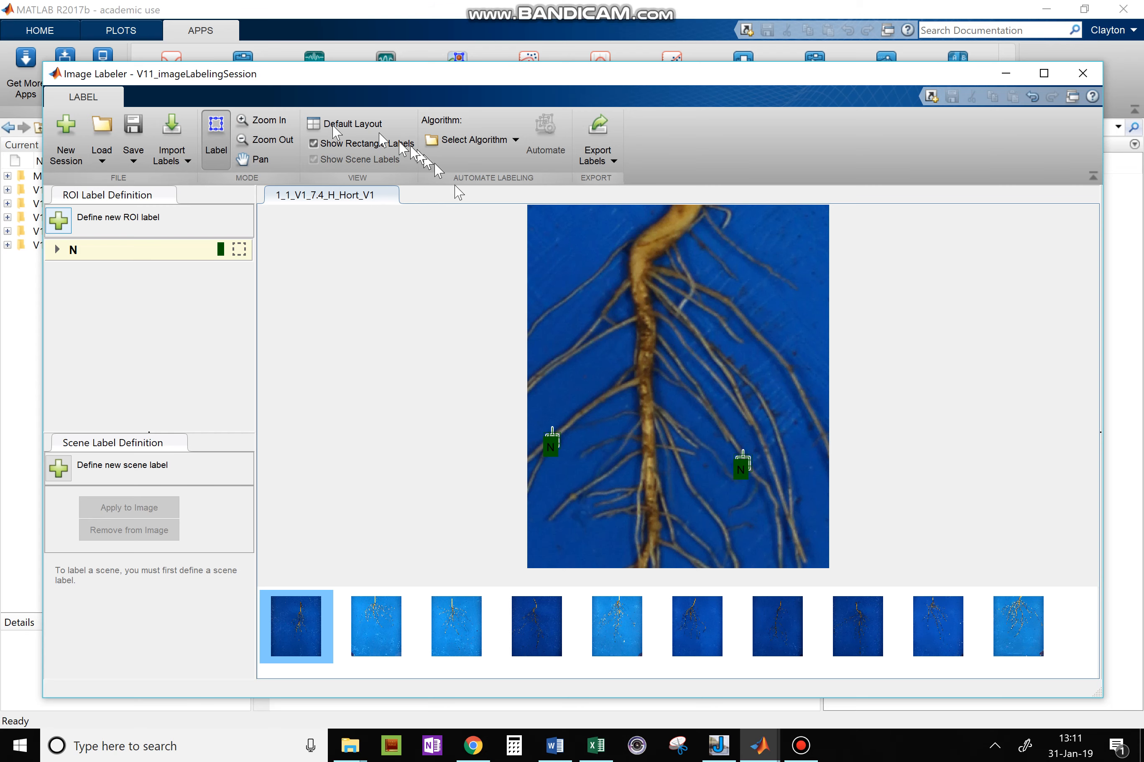
Step: Add N rectangles around the lower bump on the main root, tightened to fit, and the bump on the lateral root to its left
click(262, 120)
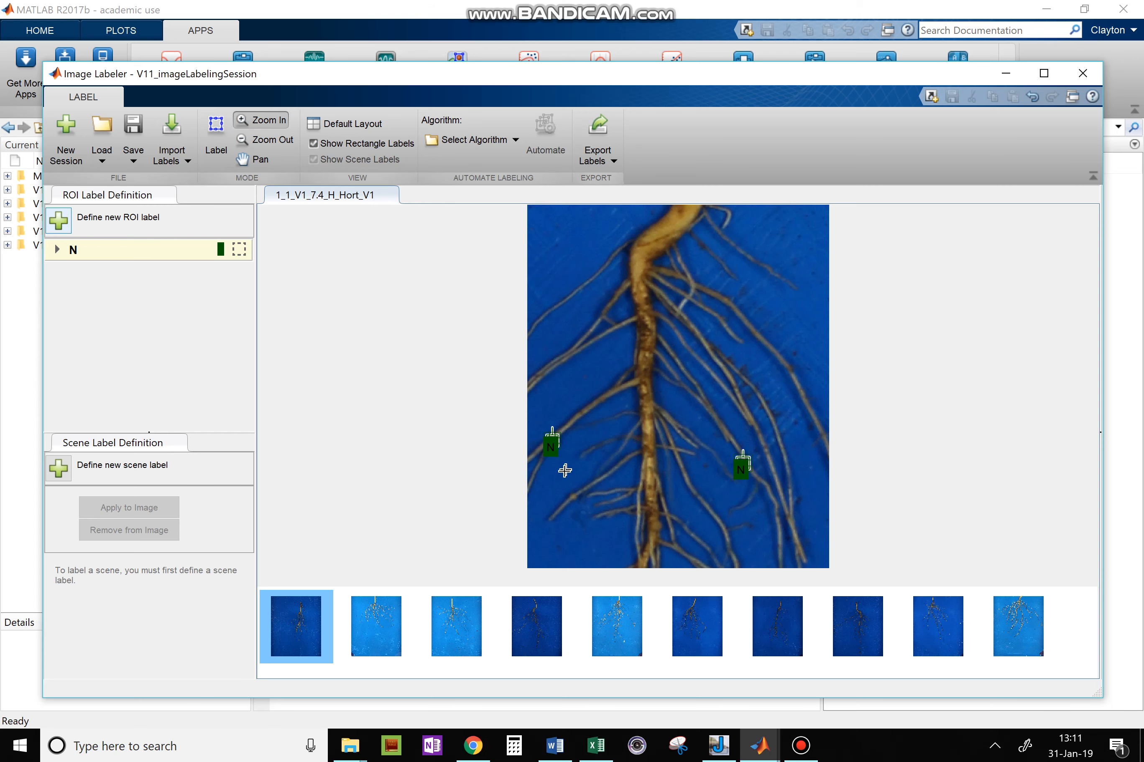
drag(564, 470, 703, 568)
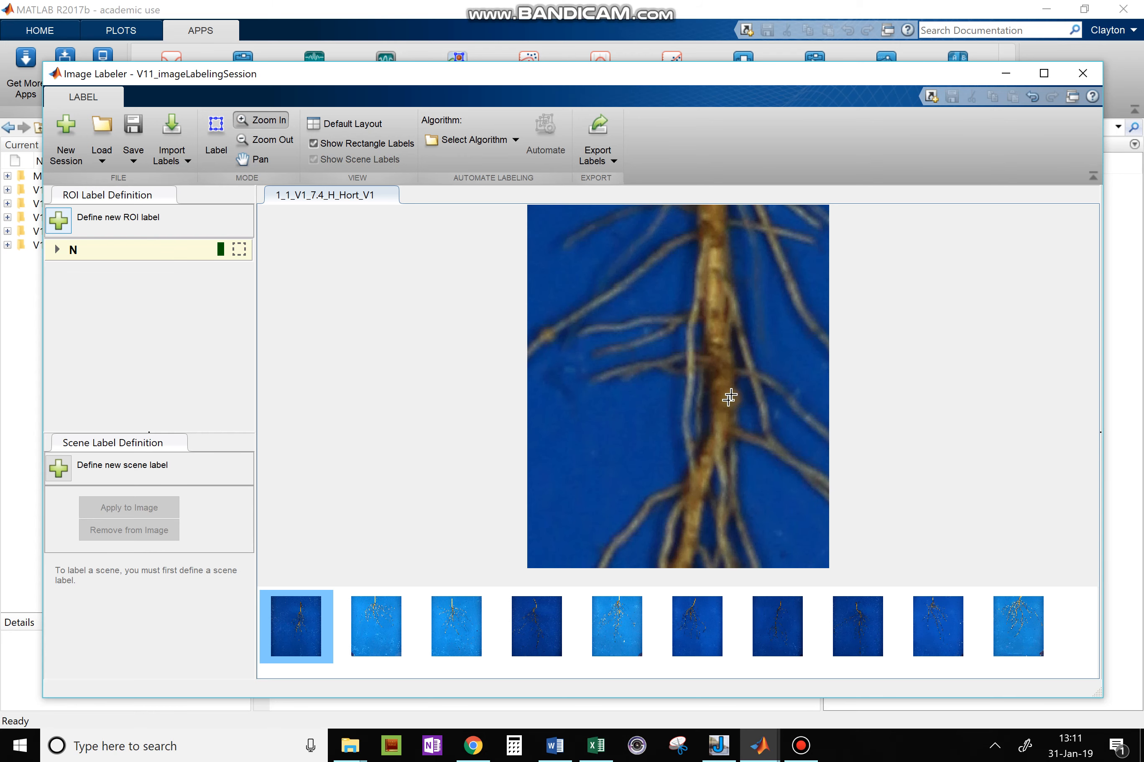
click(227, 153)
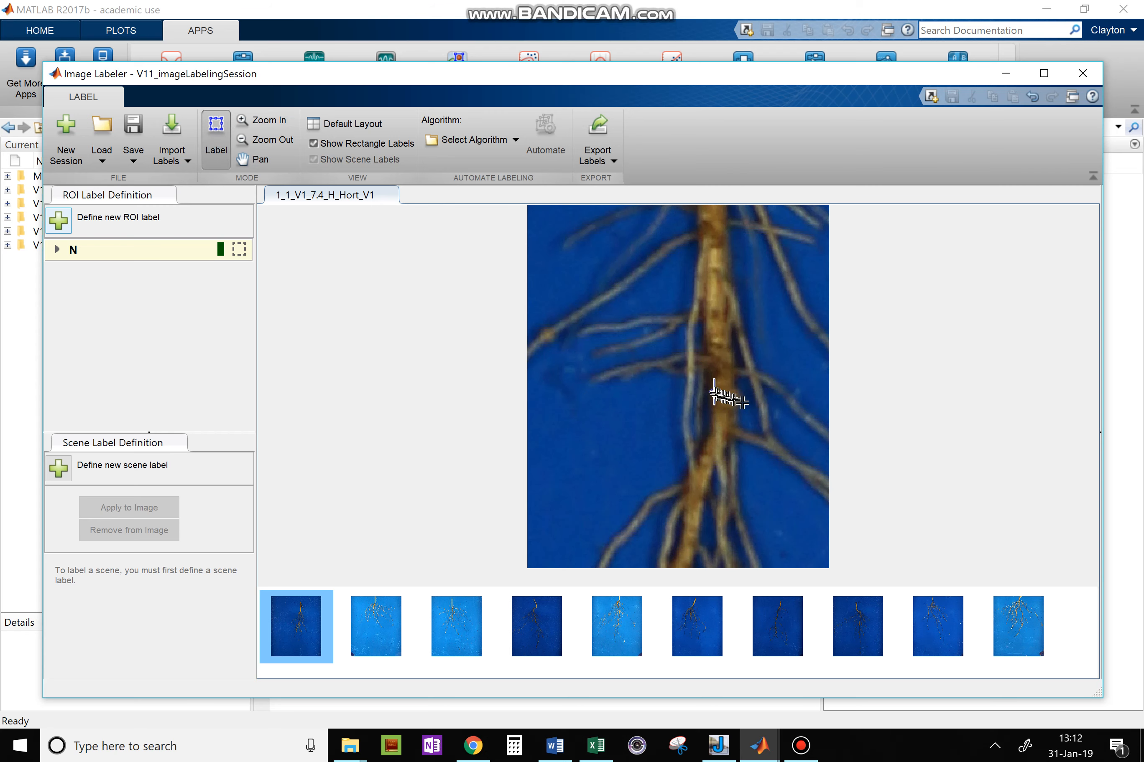
drag(713, 391, 754, 421)
drag(746, 413, 744, 410)
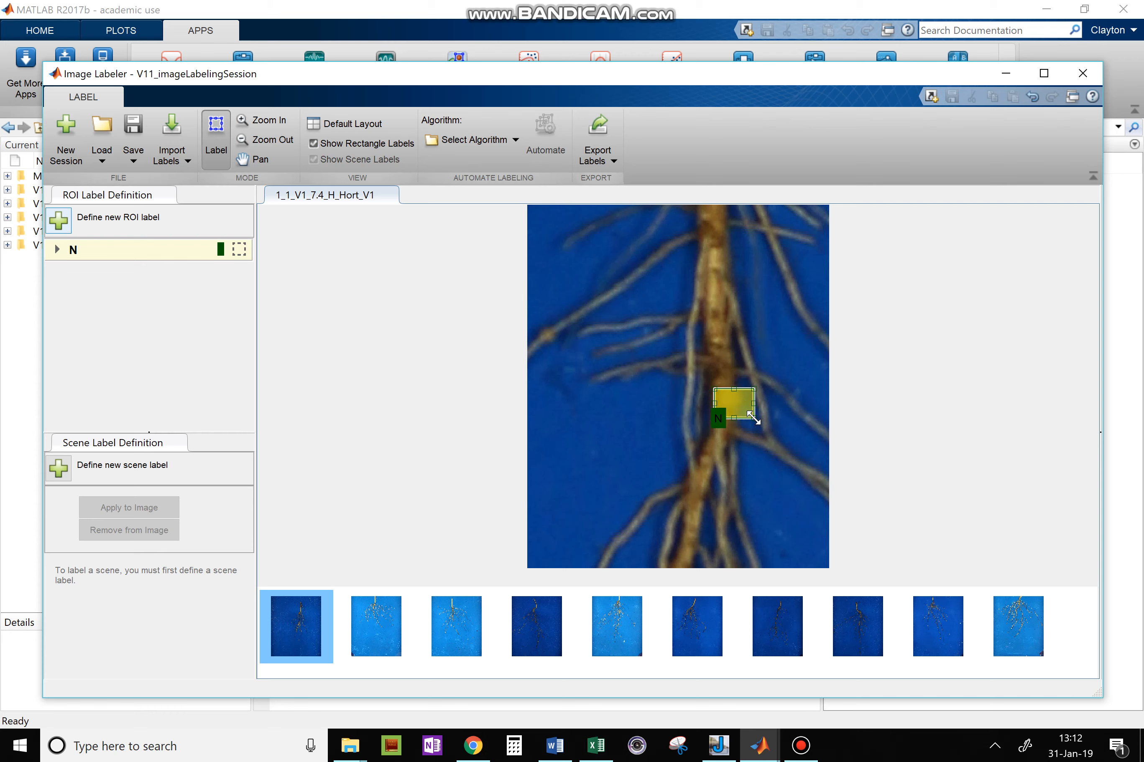
drag(754, 418, 749, 418)
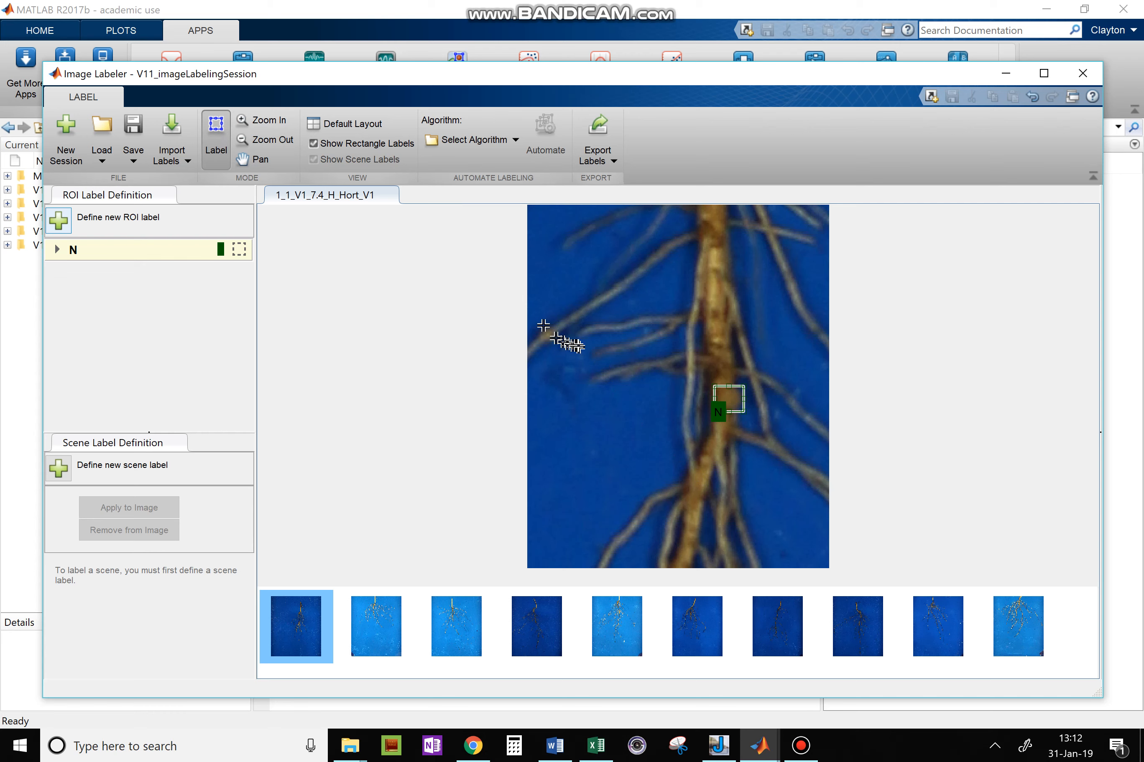
drag(538, 326, 561, 345)
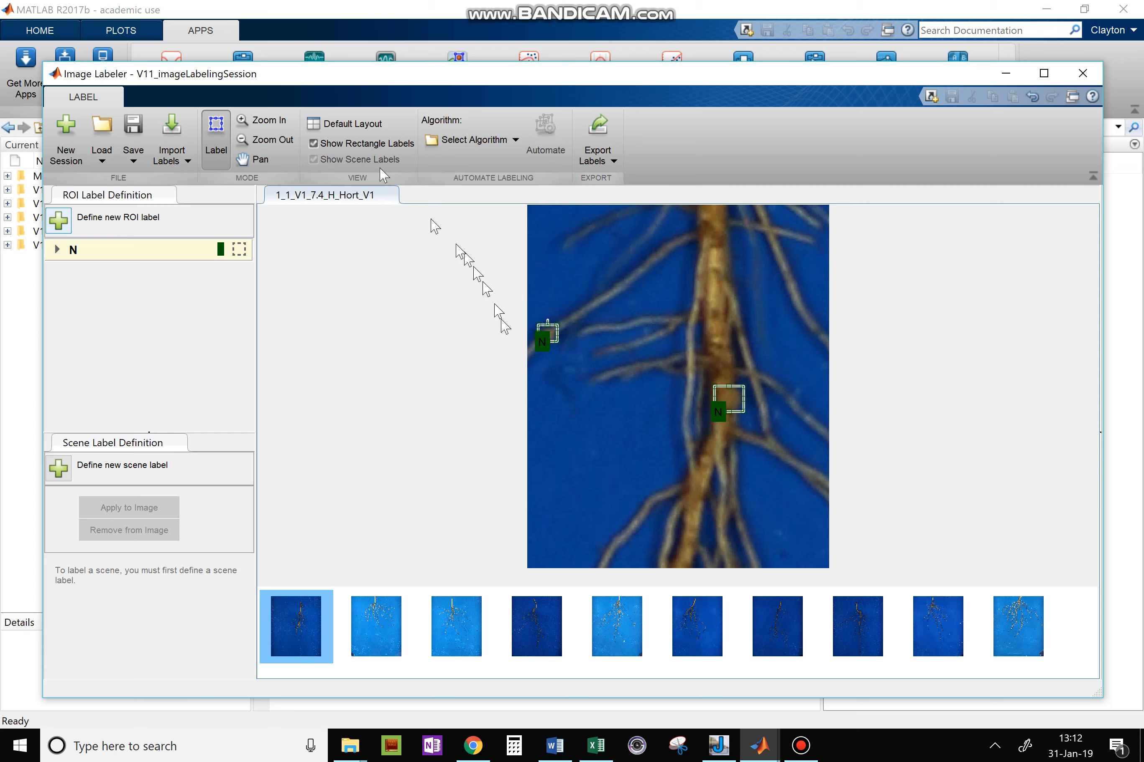
Step: Review the N labels on the first root image in full view and close up, and save the session
click(256, 164)
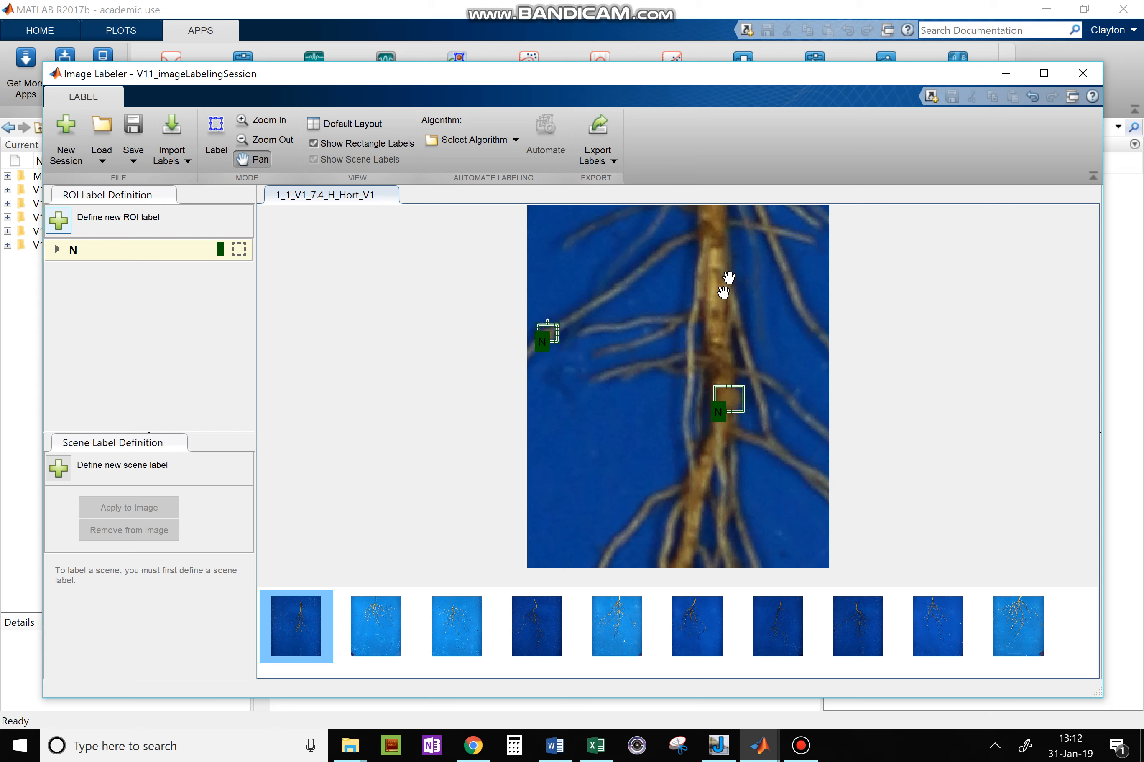
double_click(592, 453)
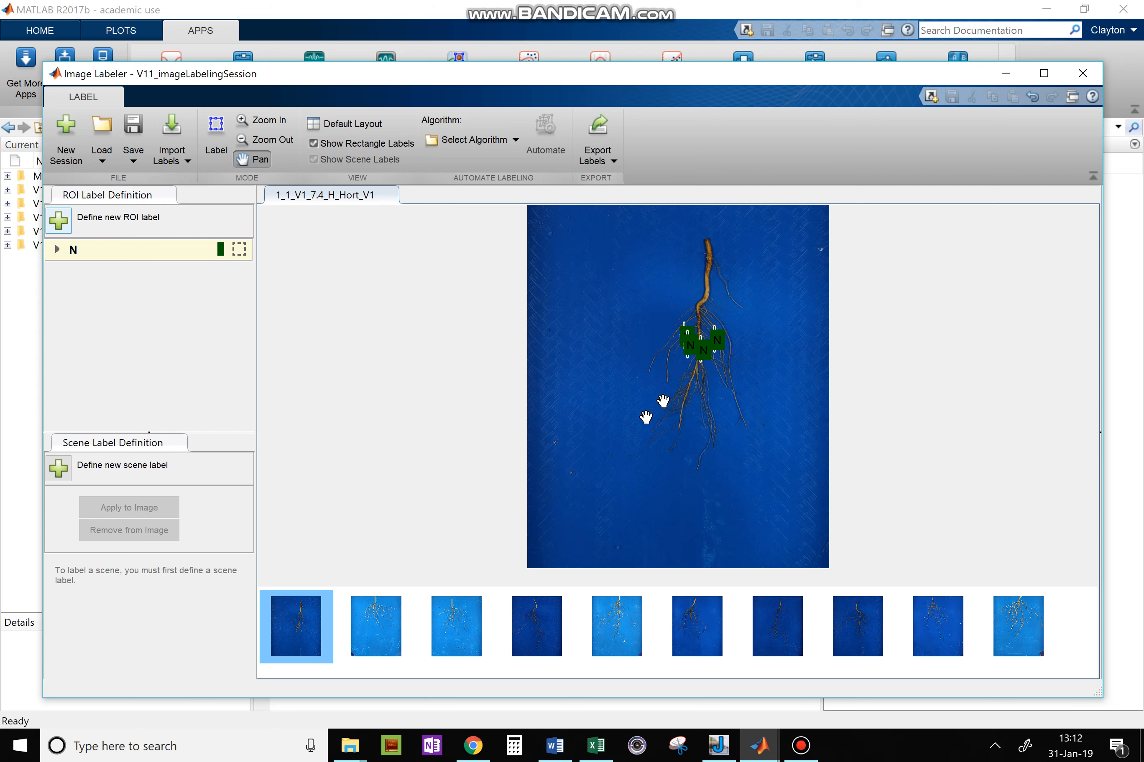
click(256, 141)
click(267, 123)
drag(669, 309, 732, 390)
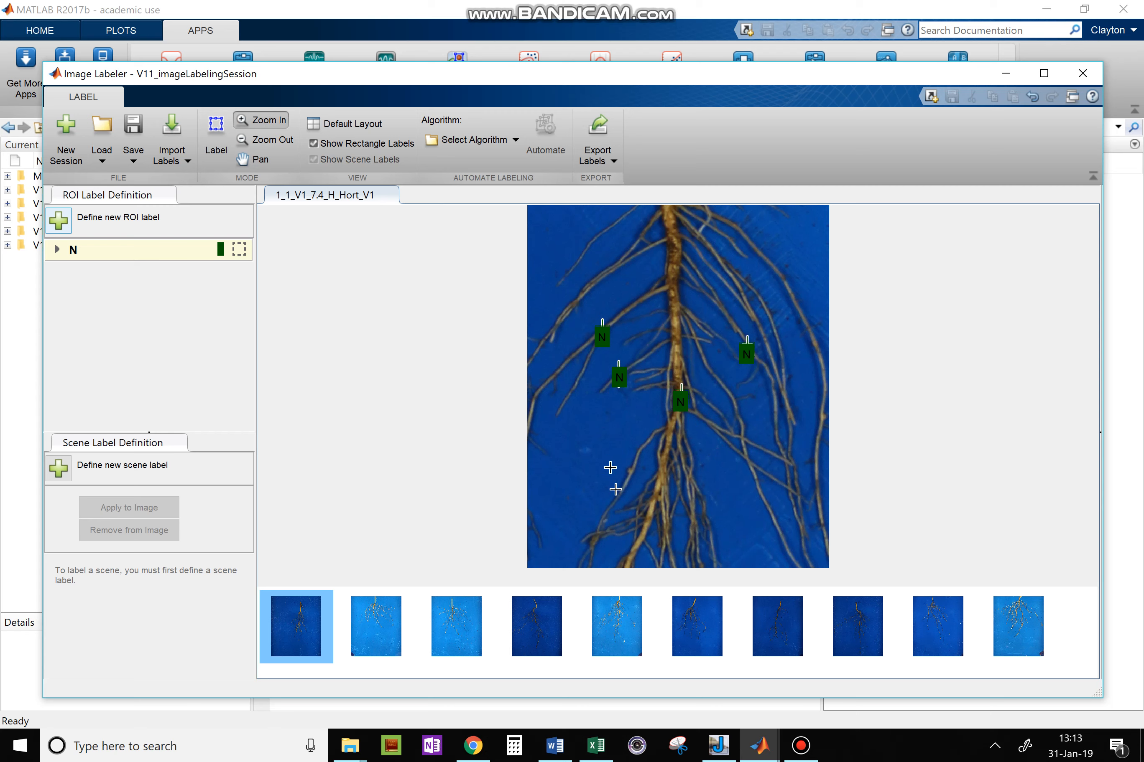
click(255, 160)
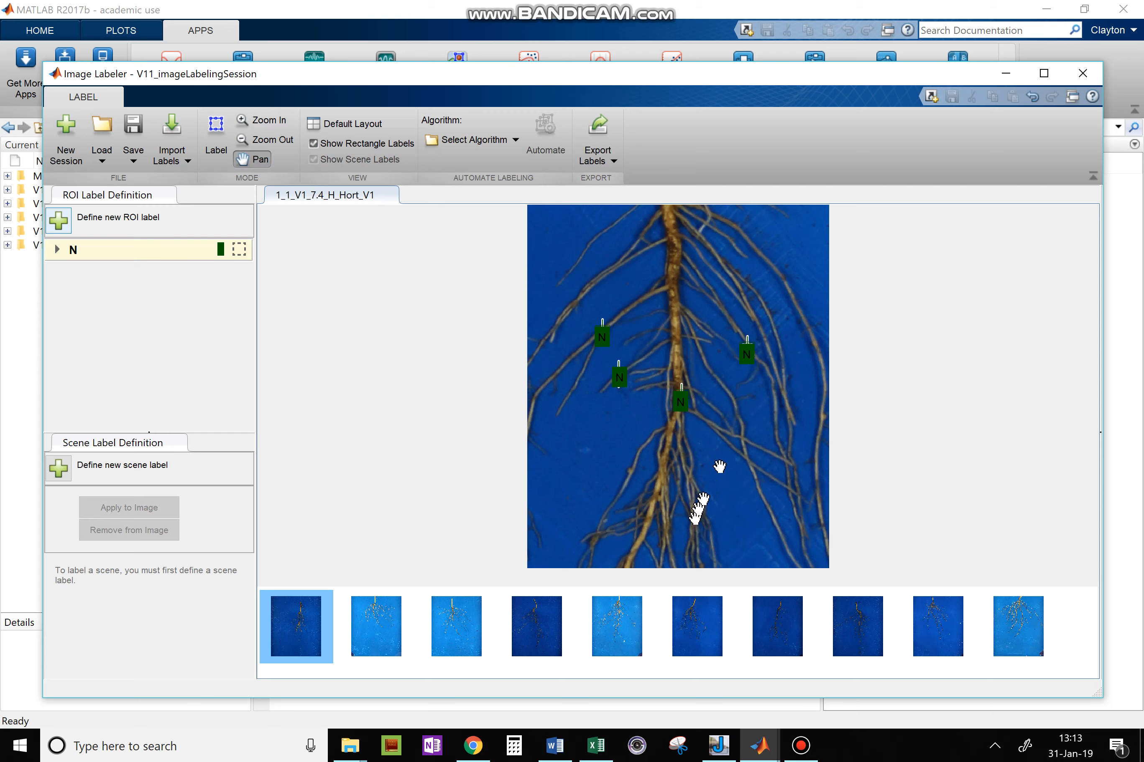
drag(694, 523, 730, 433)
mouse_move(702, 489)
mouse_down()
mouse_move(710, 430)
mouse_move(684, 518)
mouse_move(686, 506)
mouse_up()
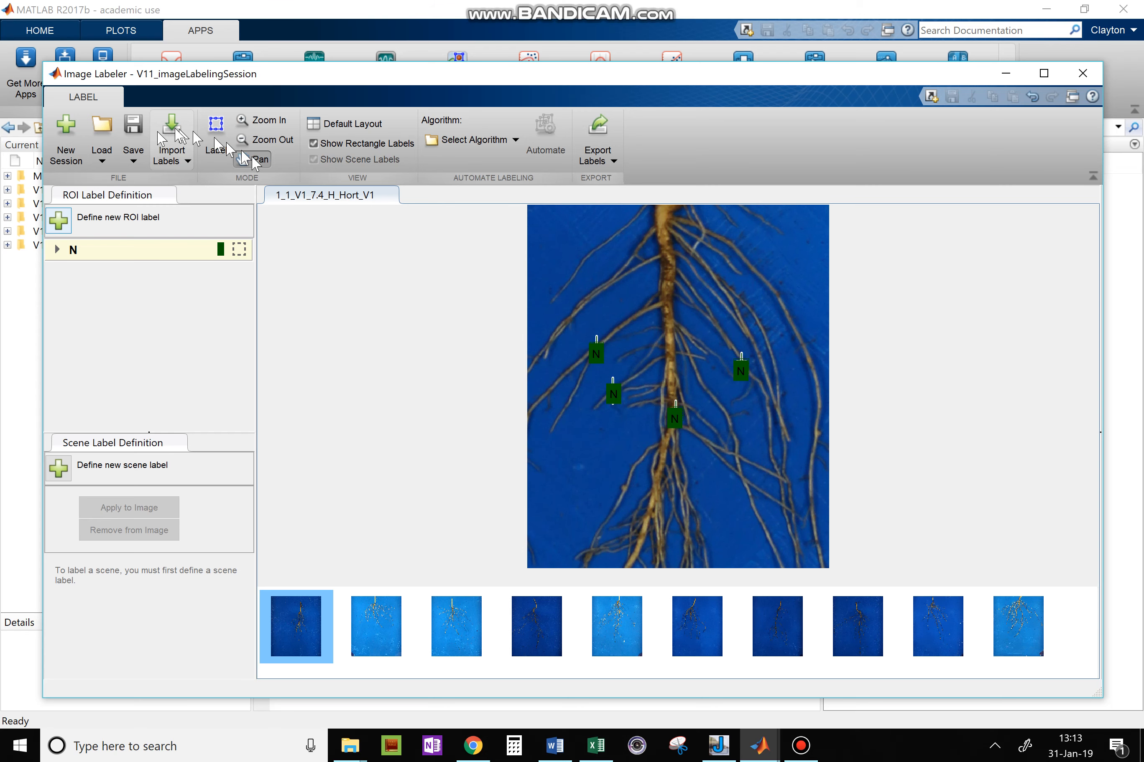
click(132, 150)
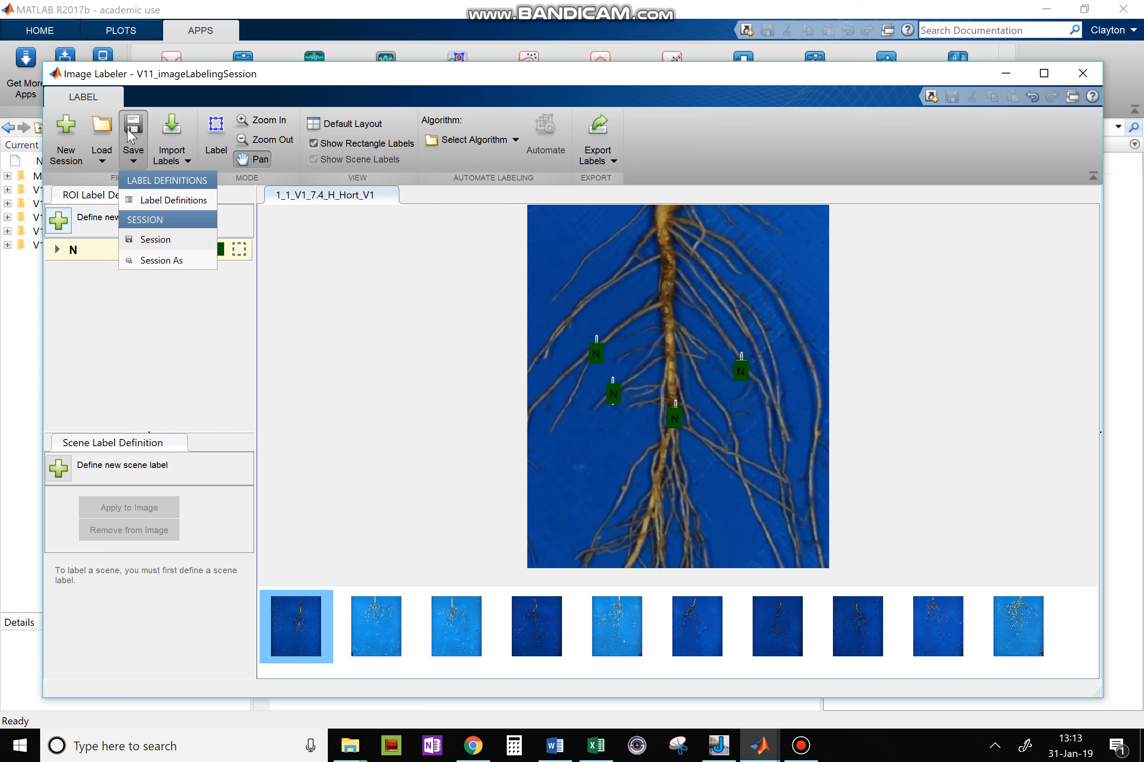
click(155, 241)
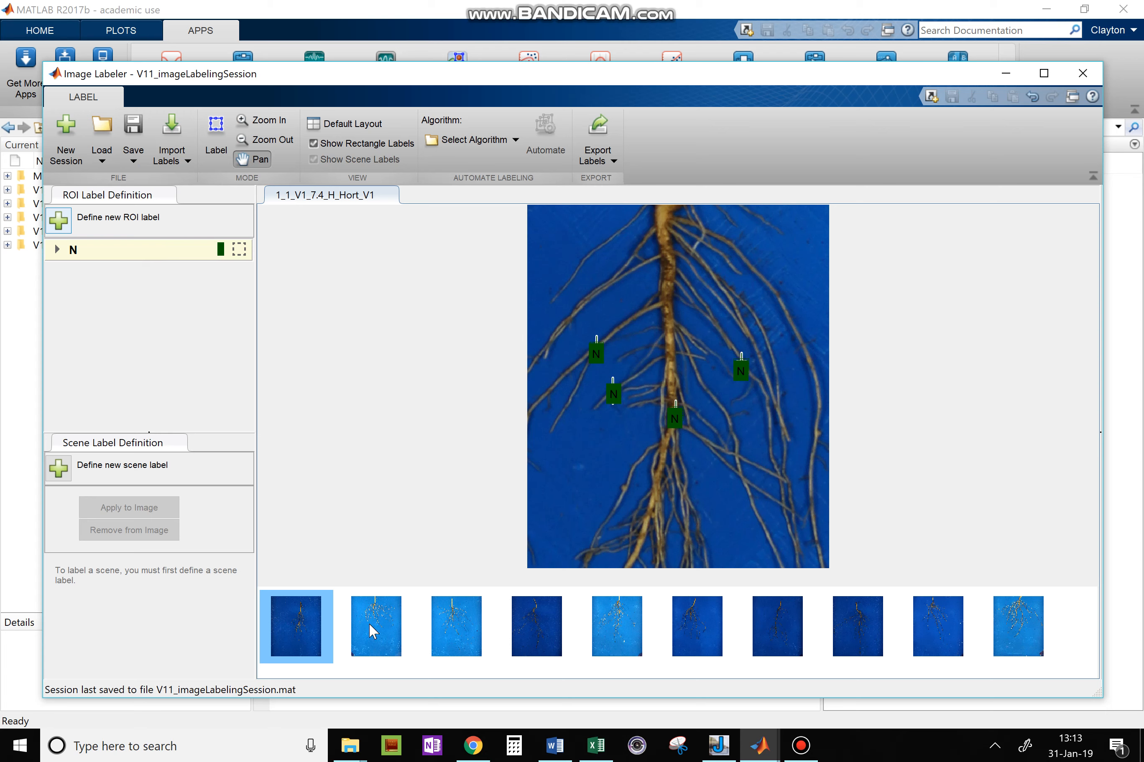
Step: Open image 1_3_V1_7.7_H_Hort_V1 with a close-up of its main root, and save the session
click(369, 622)
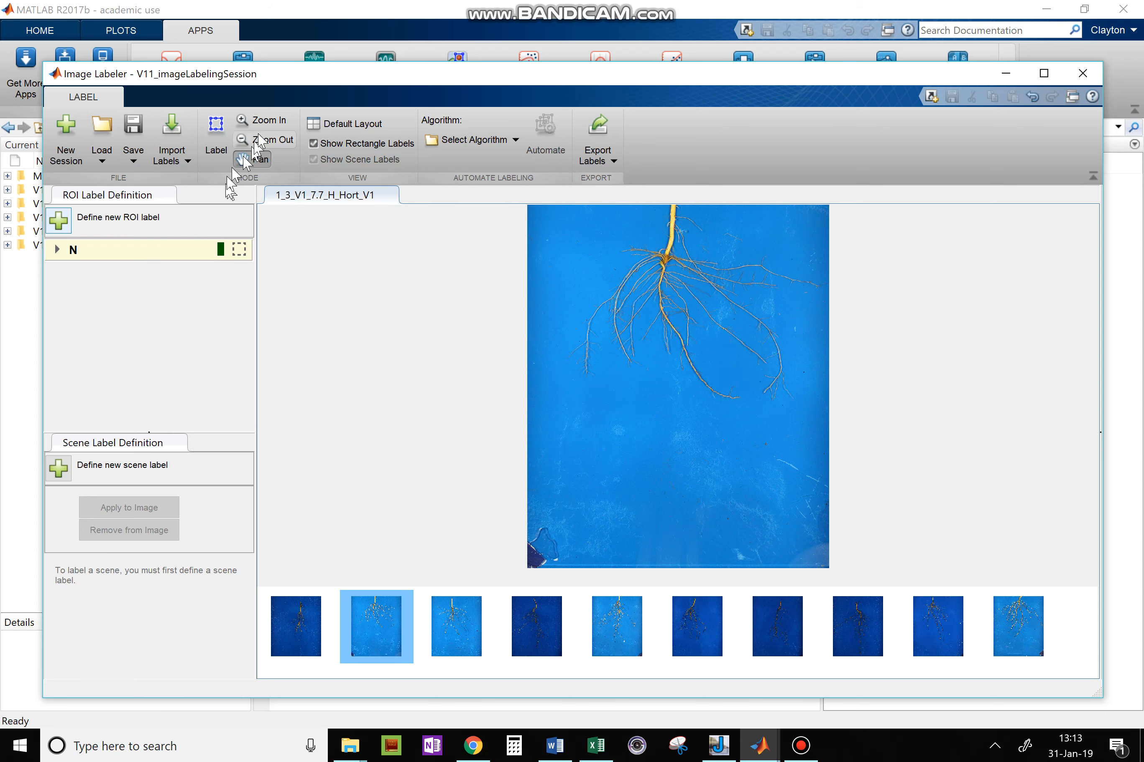
click(263, 120)
drag(629, 255, 699, 350)
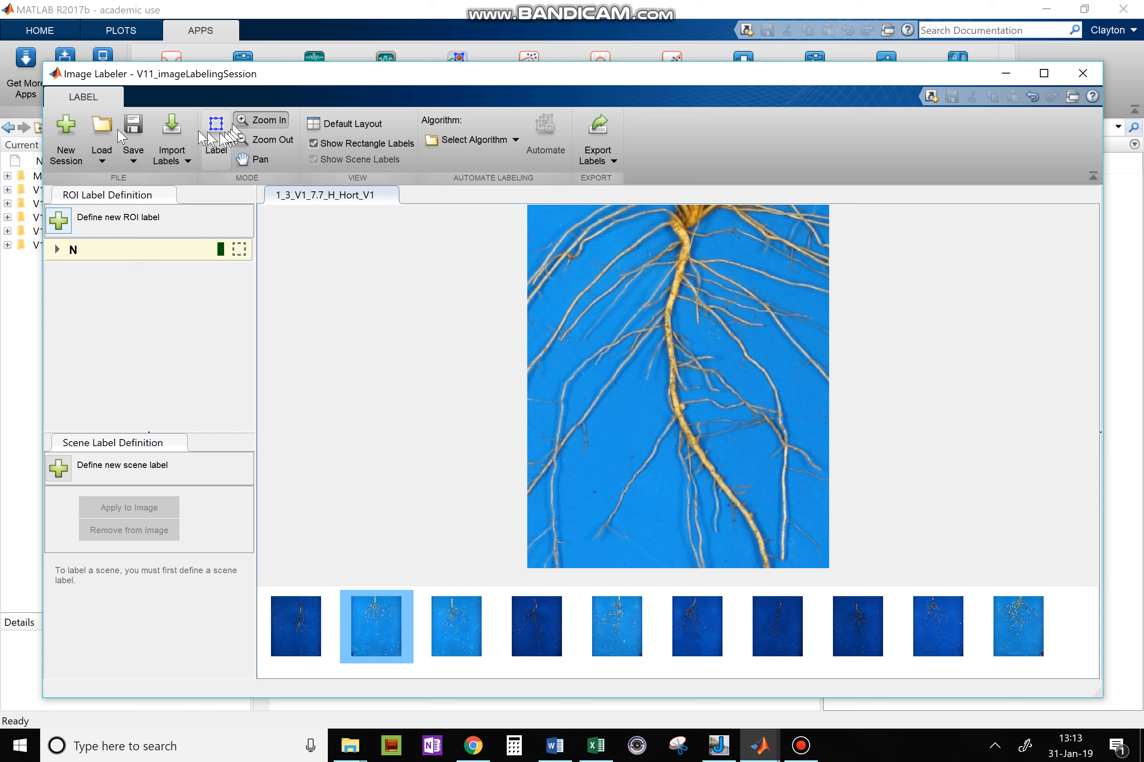
click(142, 147)
click(158, 234)
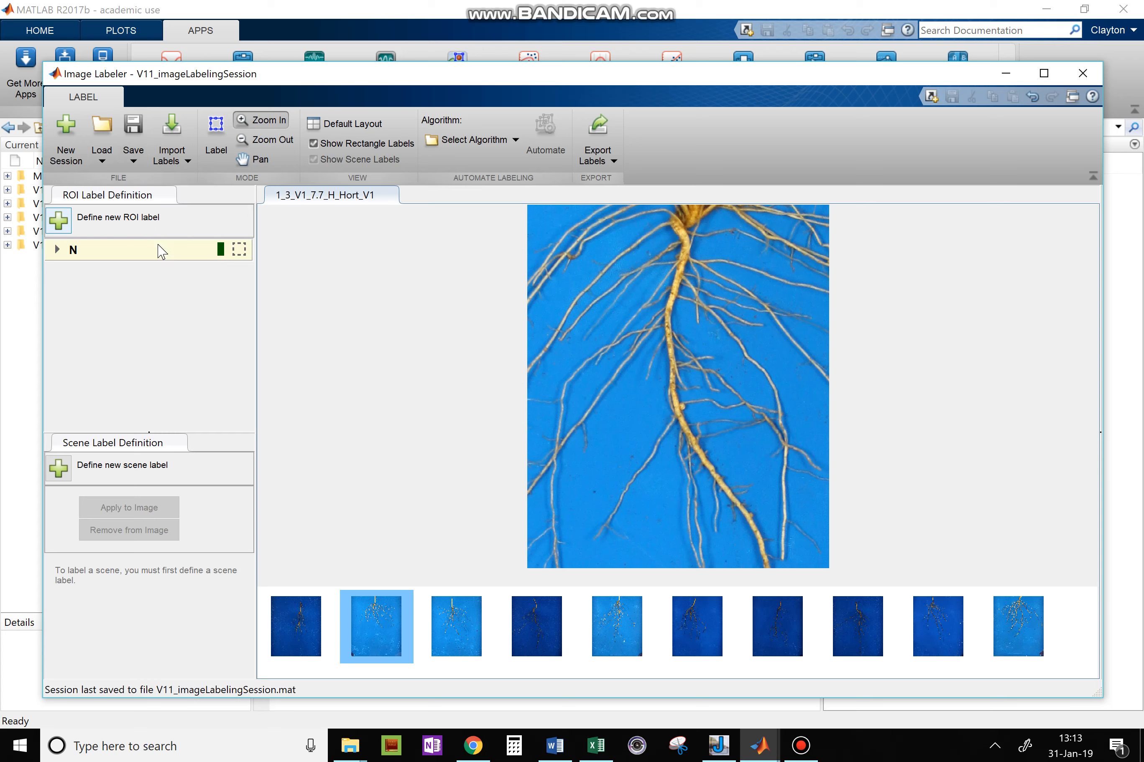
Step: Export the labels to a MAT-file named V11_Labeled in the Matlab Files folder
click(614, 158)
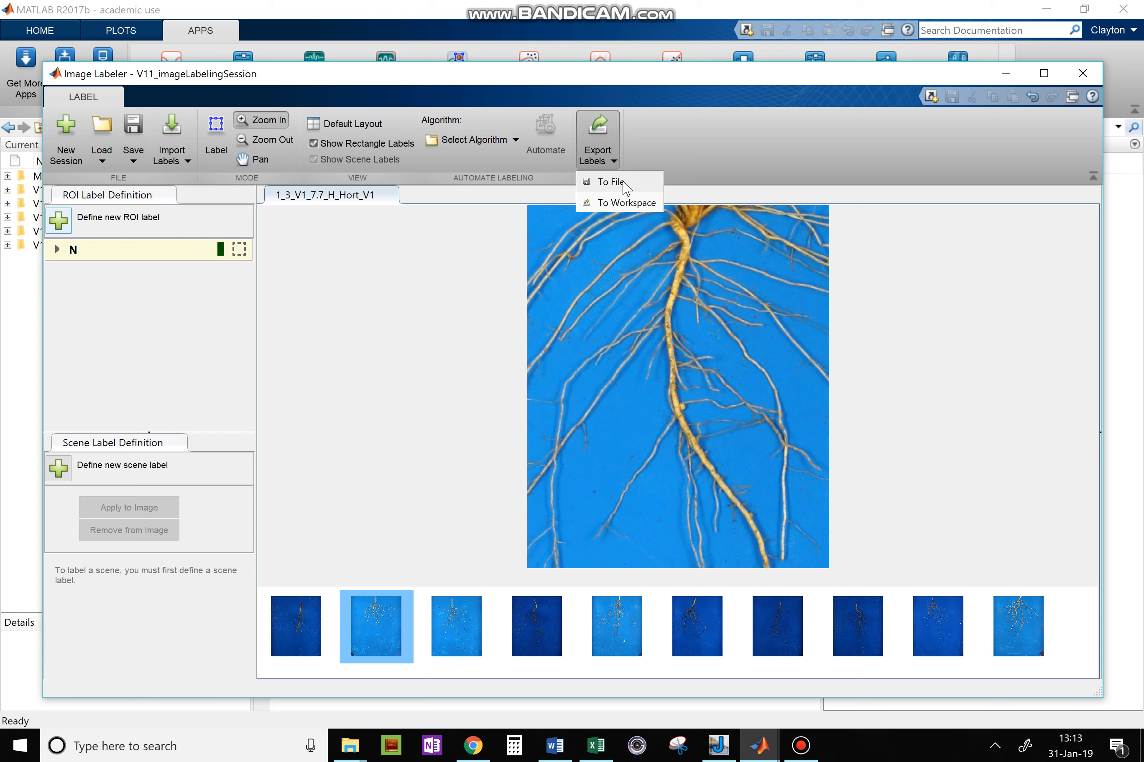
click(623, 183)
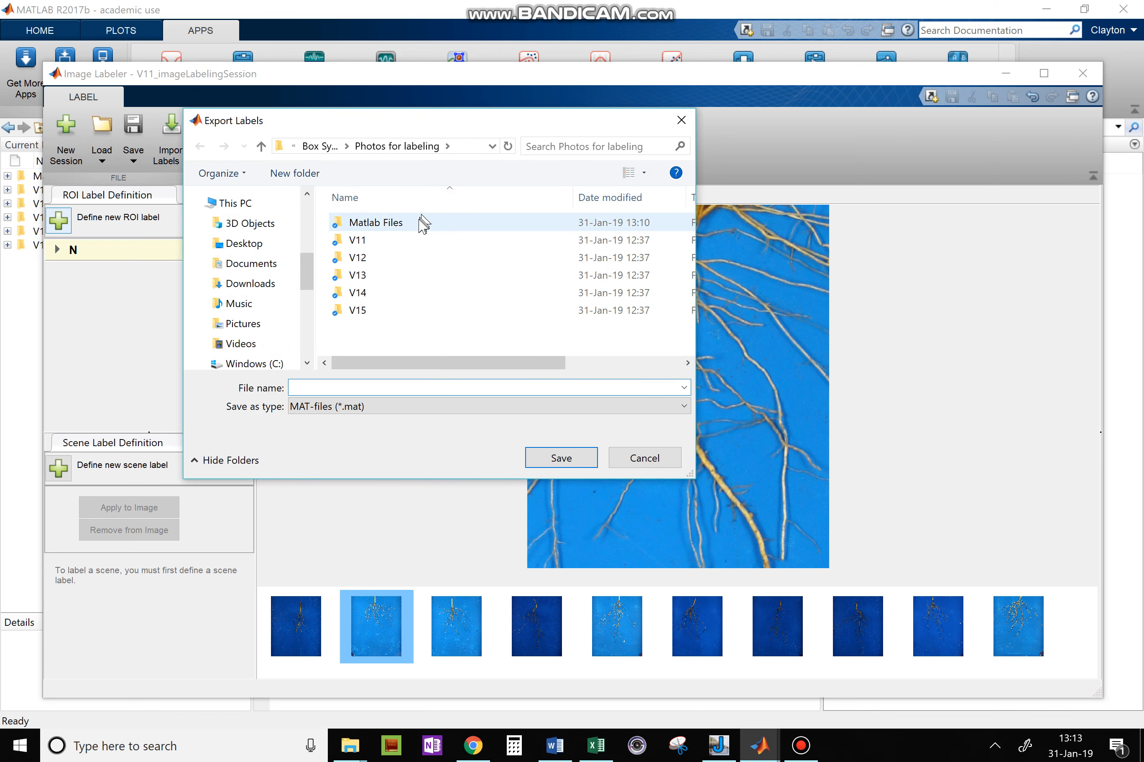
double_click(421, 224)
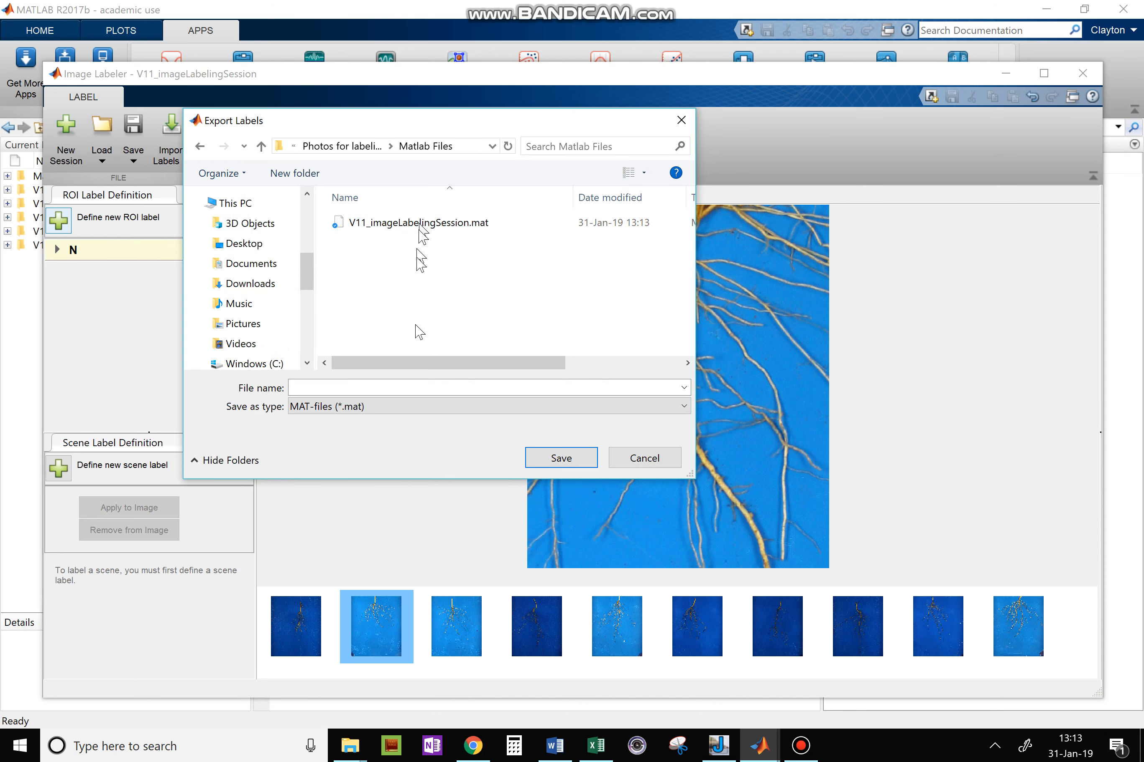
click(409, 388)
text(V11_)
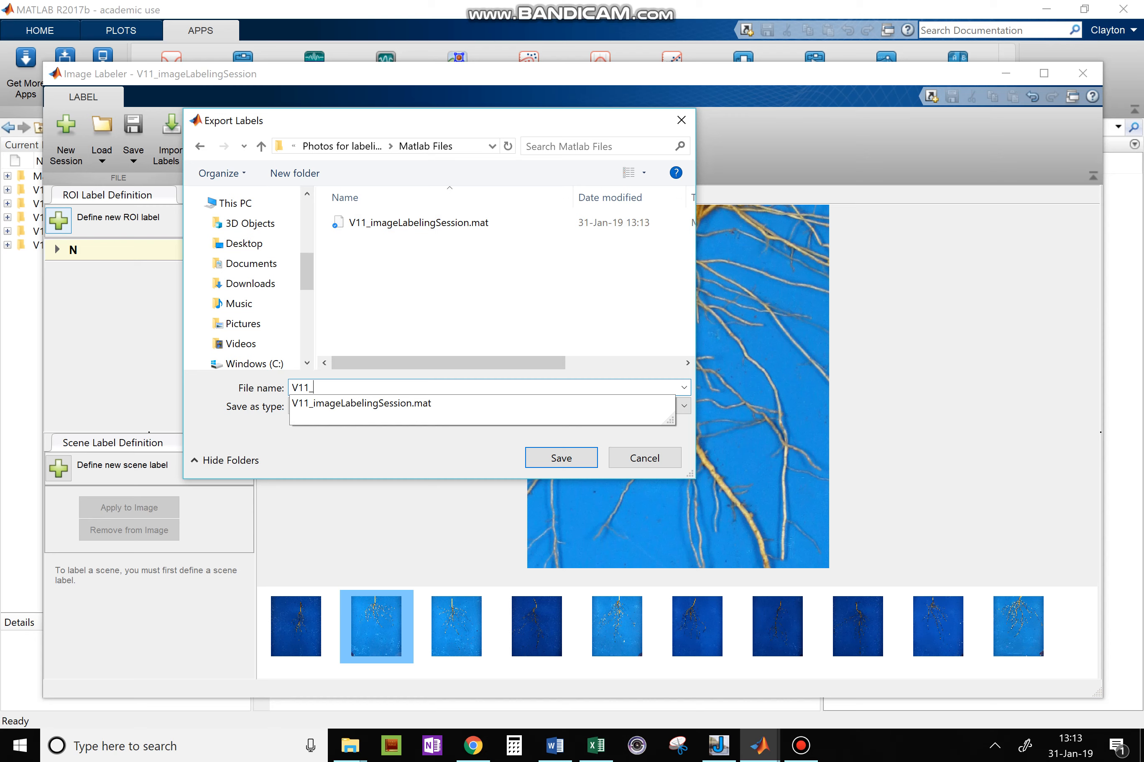
text(L)
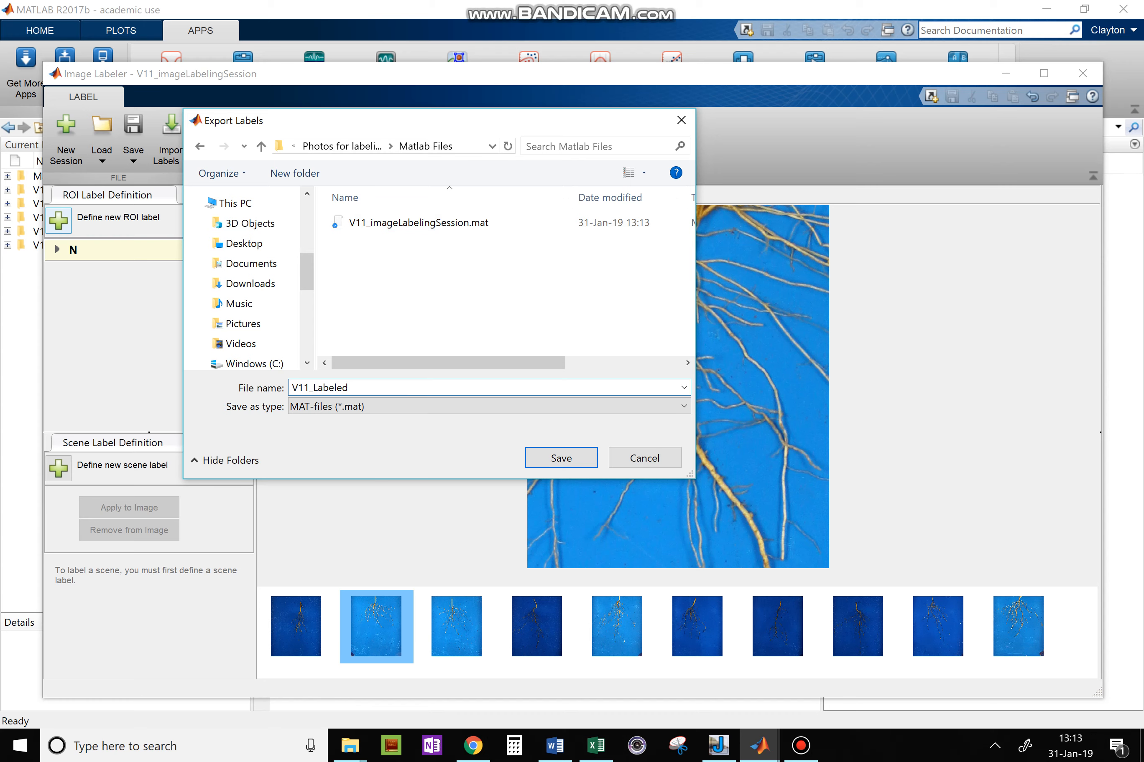
text(abeled)
click(562, 460)
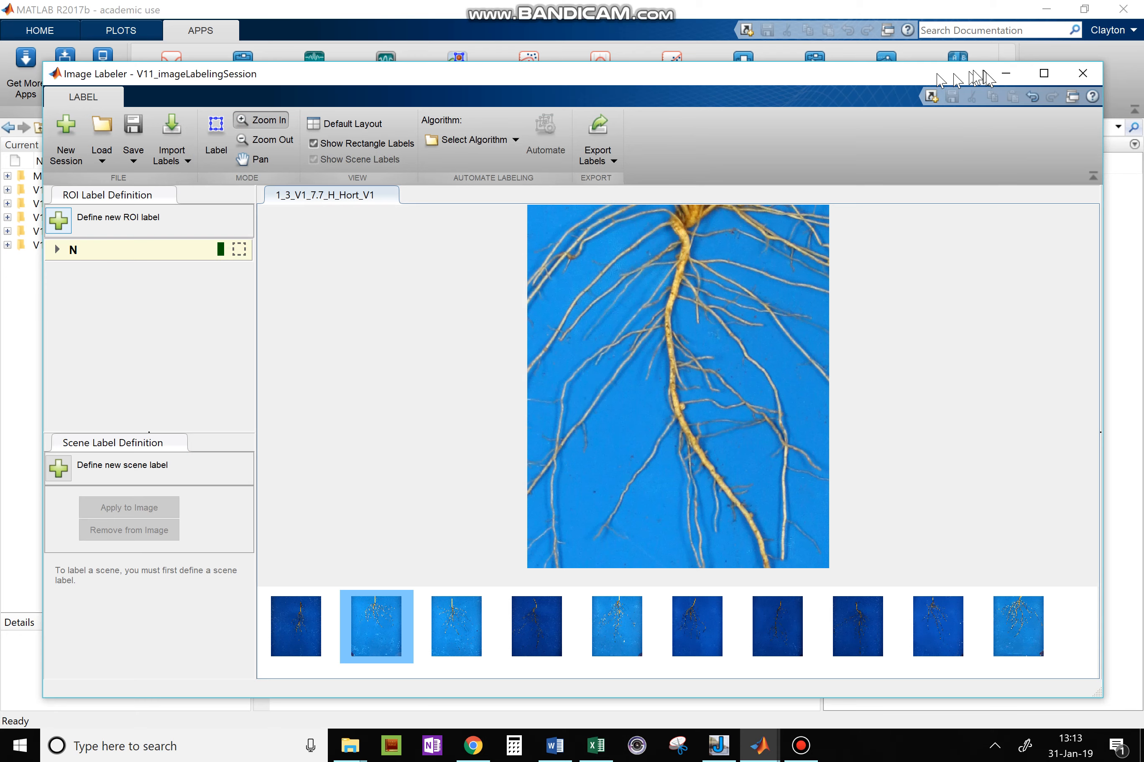
Step: Minimize the Image Labeler and open the Matlab Files folder in MATLAB to view the saved session and exported label files
click(1000, 79)
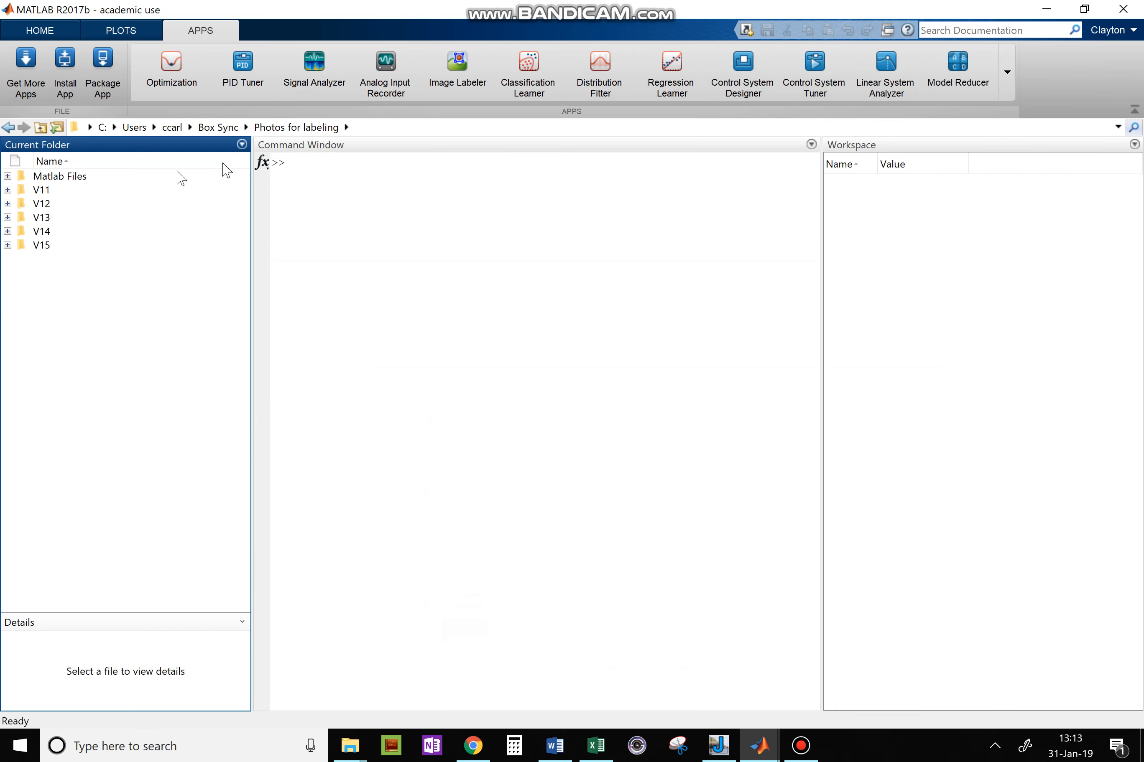
click(49, 180)
double_click(48, 179)
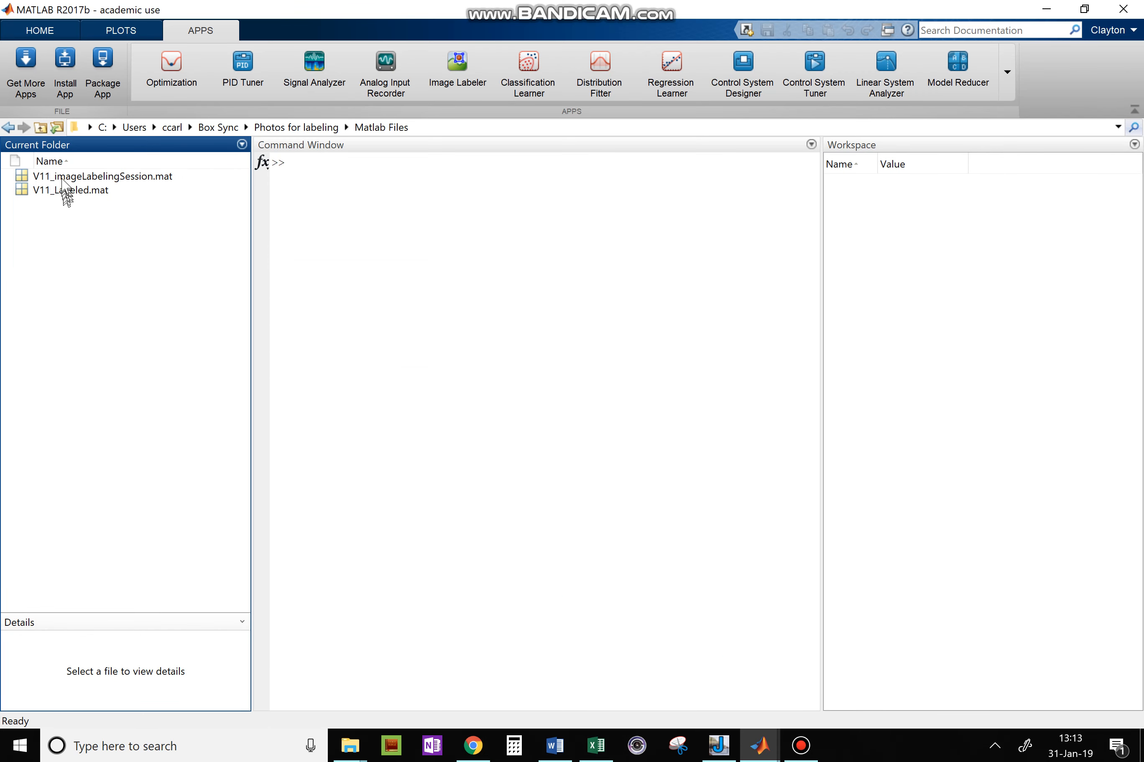